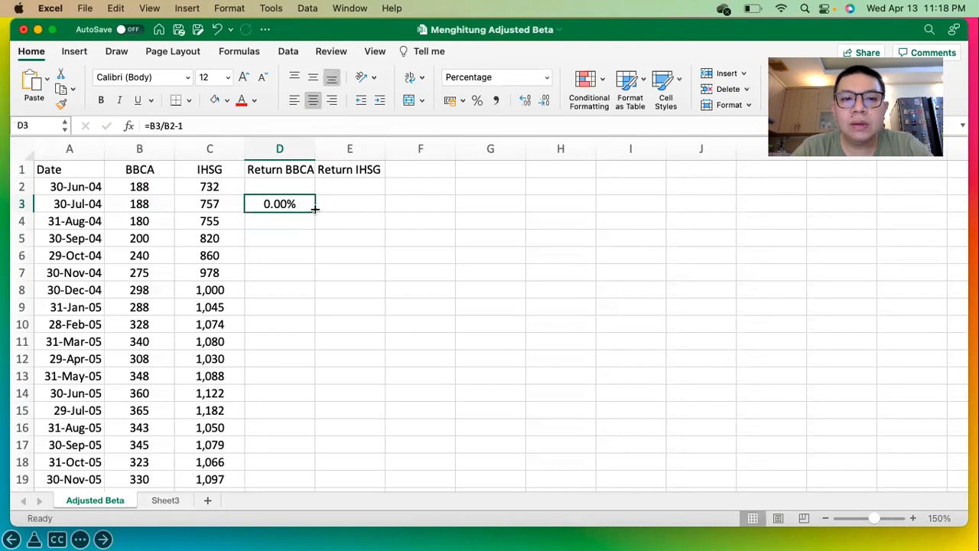
Step: Copy the BBCA return formula from D3 to E3 for IHSG and fill both columns down to the last date
{"action": "left_click_drag", "start_coordinate": [314, 208], "coordinate": [358, 208]}
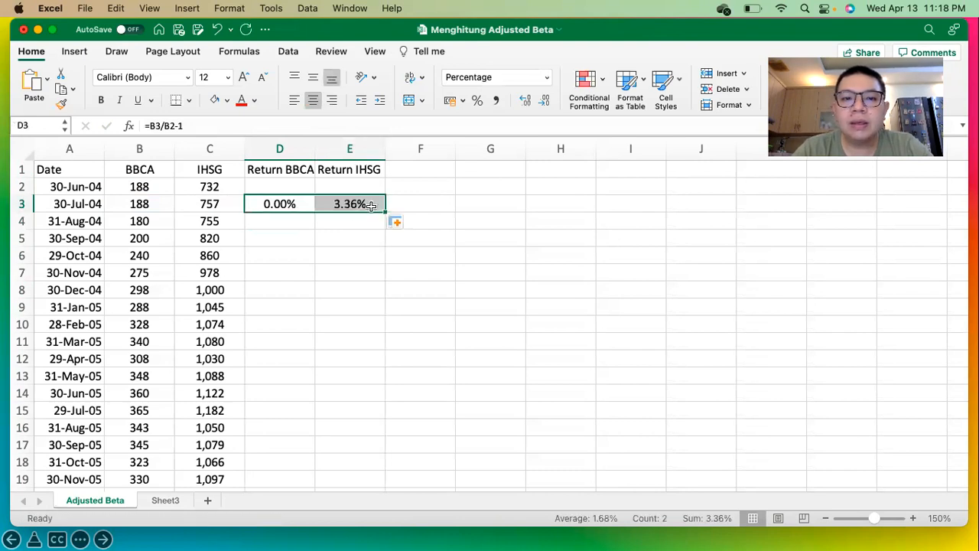
{"action": "double_click", "coordinate": [384, 208]}
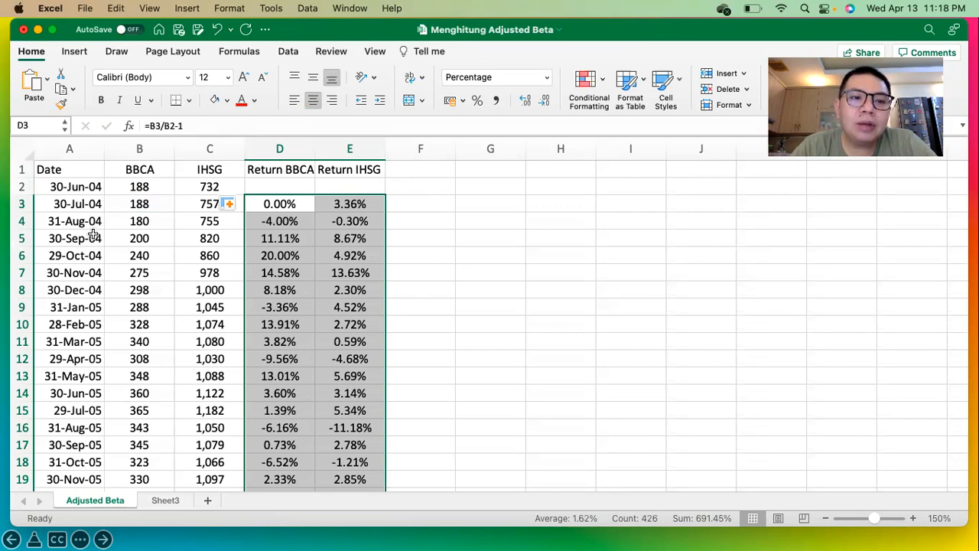
{"action": "scroll", "coordinate": [92, 232], "scroll_direction": "down", "scroll_amount": 20}
{"action": "scroll", "coordinate": [94, 232], "scroll_direction": "down", "scroll_amount": 20}
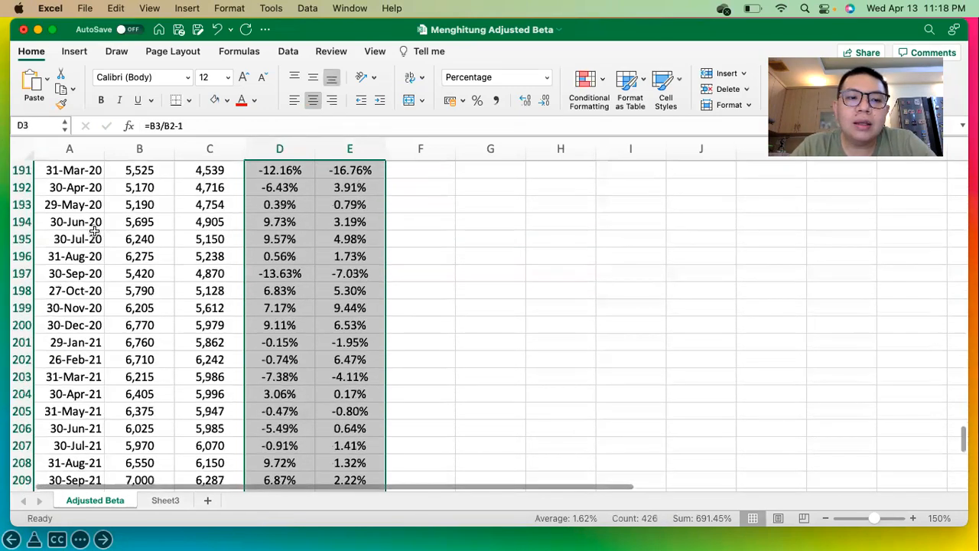
{"action": "scroll", "coordinate": [94, 243], "scroll_direction": "up", "scroll_amount": 7}
{"action": "scroll", "coordinate": [94, 243], "scroll_direction": "up", "scroll_amount": 20}
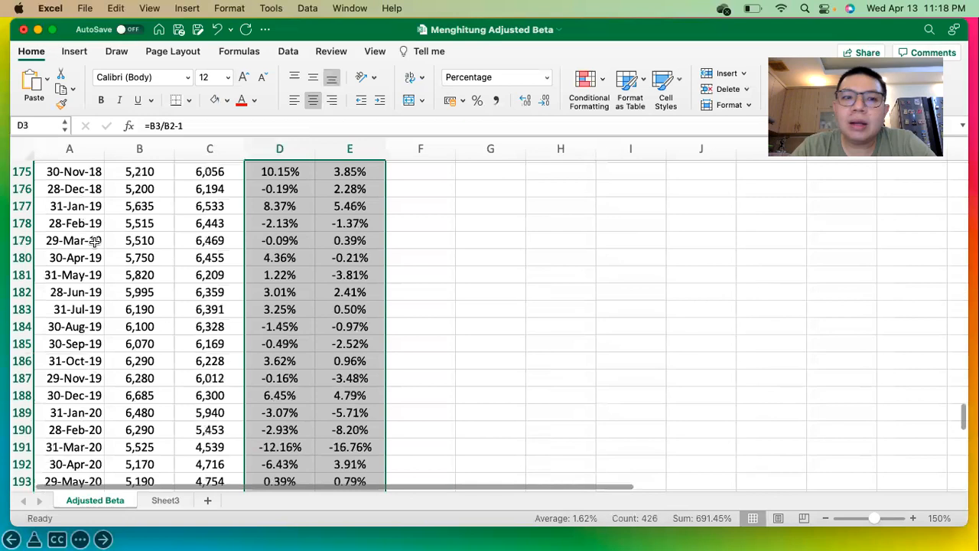
{"action": "scroll", "coordinate": [94, 240], "scroll_direction": "up", "scroll_amount": 6}
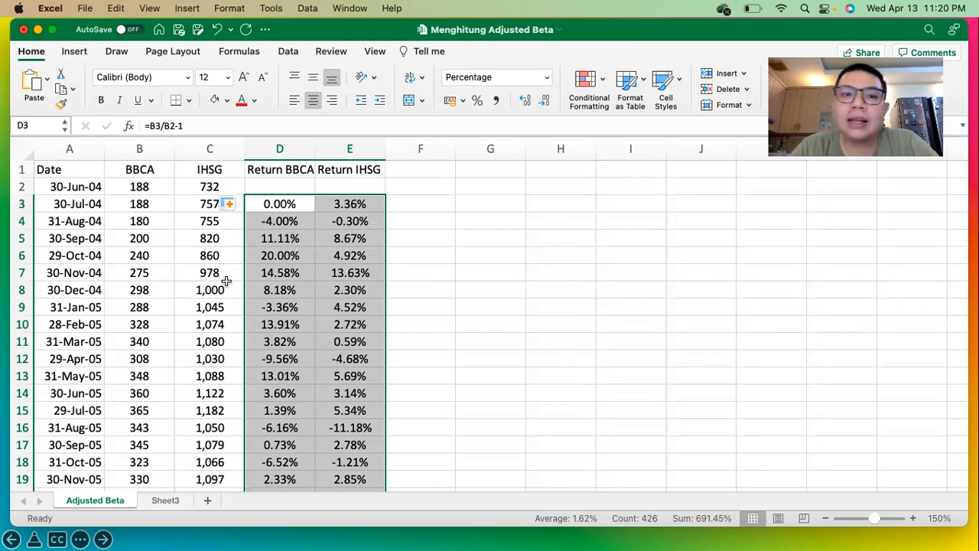
Step: Select the IHSG returns in E3:E38 to check how many monthly observations the range contains
{"action": "left_click", "coordinate": [325, 355]}
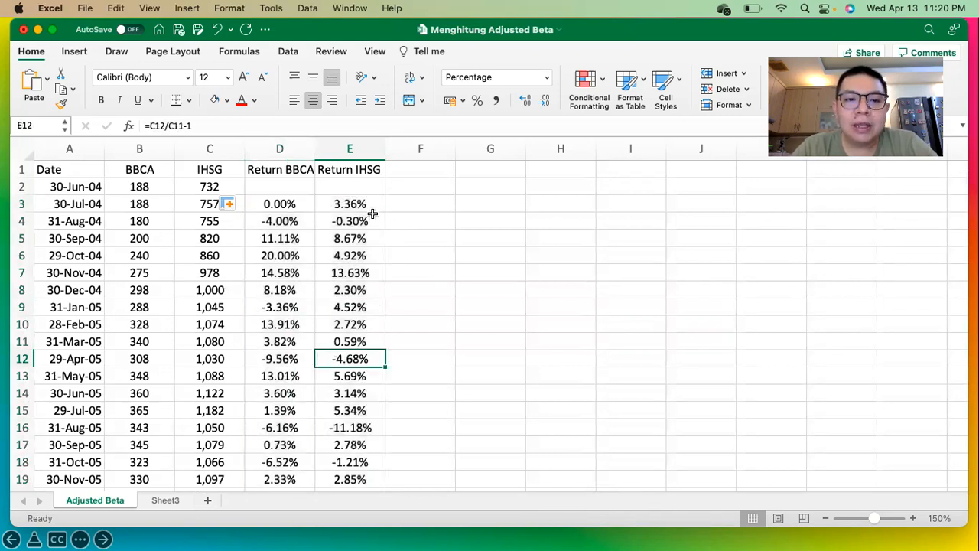
{"action": "left_click_drag", "start_coordinate": [359, 204], "coordinate": [344, 468]}
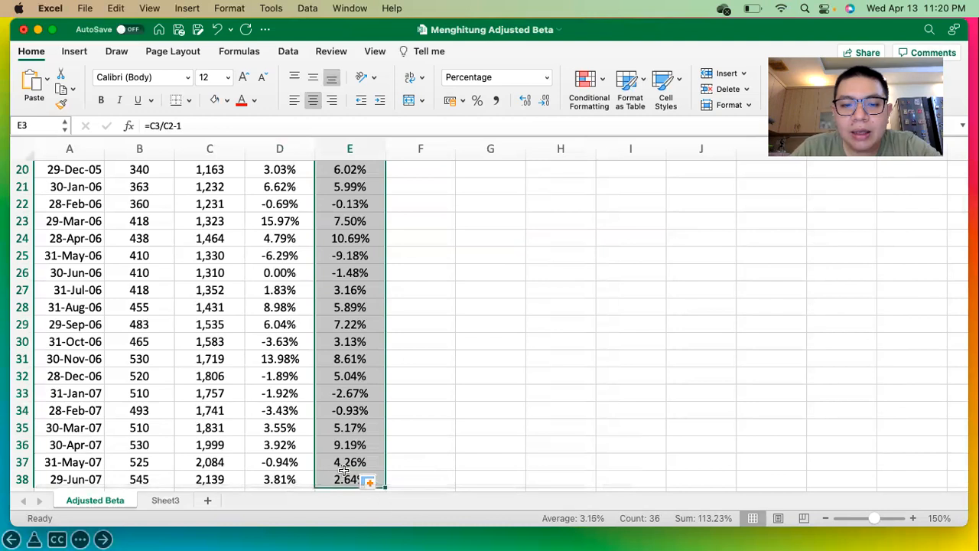
{"action": "scroll", "coordinate": [345, 470], "scroll_direction": "down", "scroll_amount": 2}
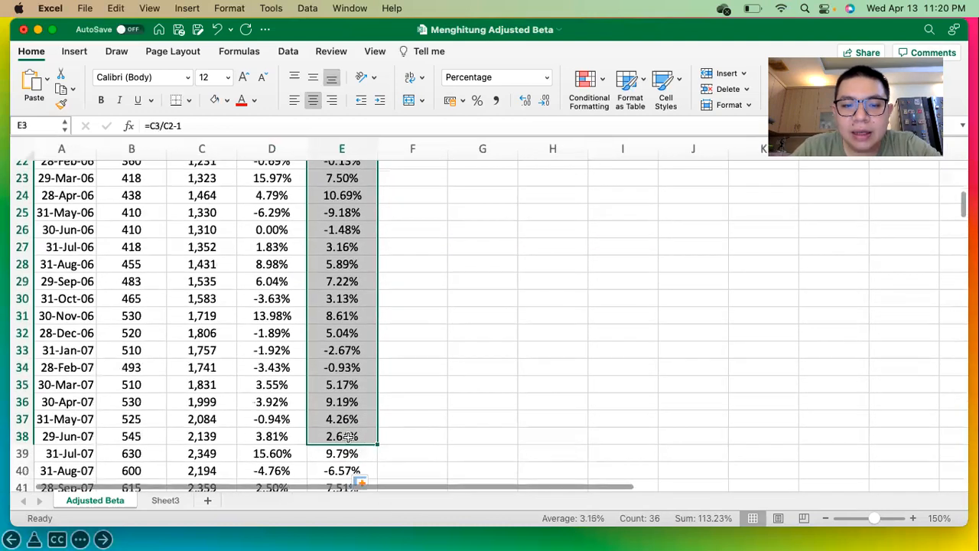
{"action": "left_click_drag", "start_coordinate": [350, 436], "coordinate": [335, 201]}
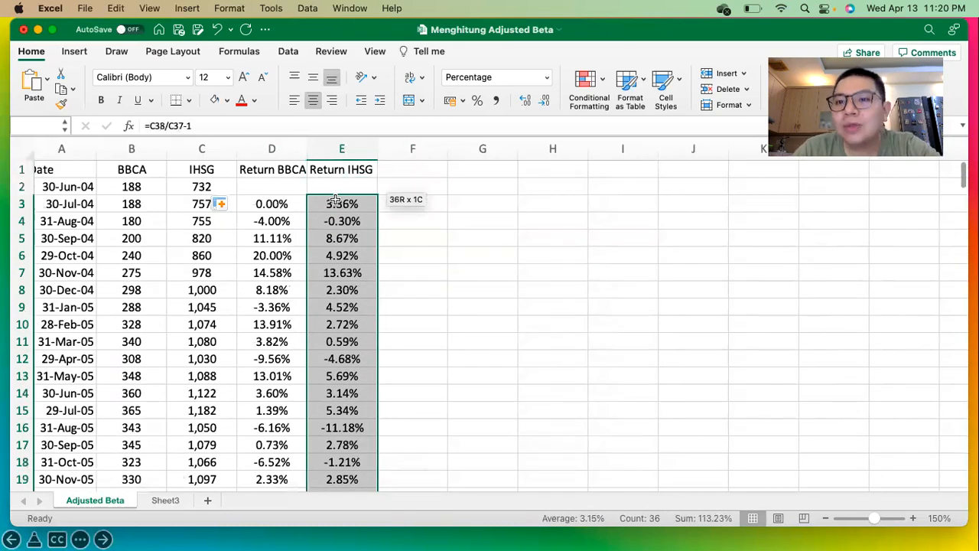
{"action": "left_click_drag", "start_coordinate": [335, 200], "coordinate": [335, 200]}
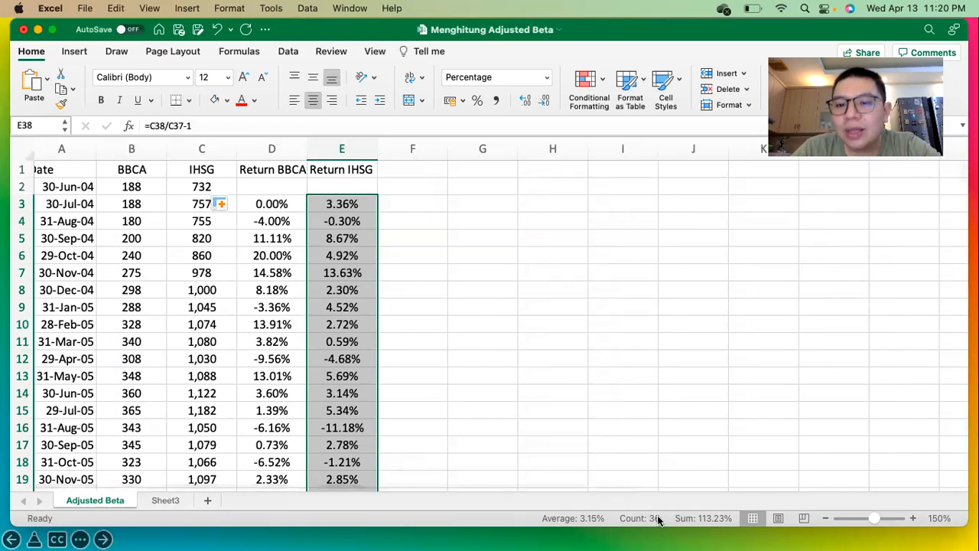
Step: Calculate BBCA's beta against IHSG in F38 with =SLOPE(D3:D38,E3:E38)
{"action": "scroll", "coordinate": [515, 422], "scroll_direction": "down", "scroll_amount": 8}
{"action": "scroll", "coordinate": [516, 423], "scroll_direction": "down", "scroll_amount": 1}
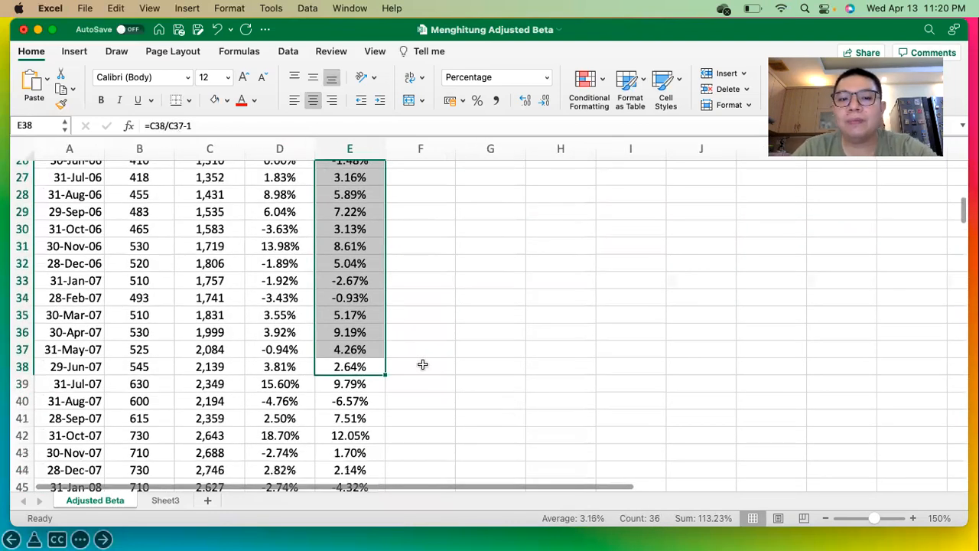
{"action": "left_click", "coordinate": [422, 365]}
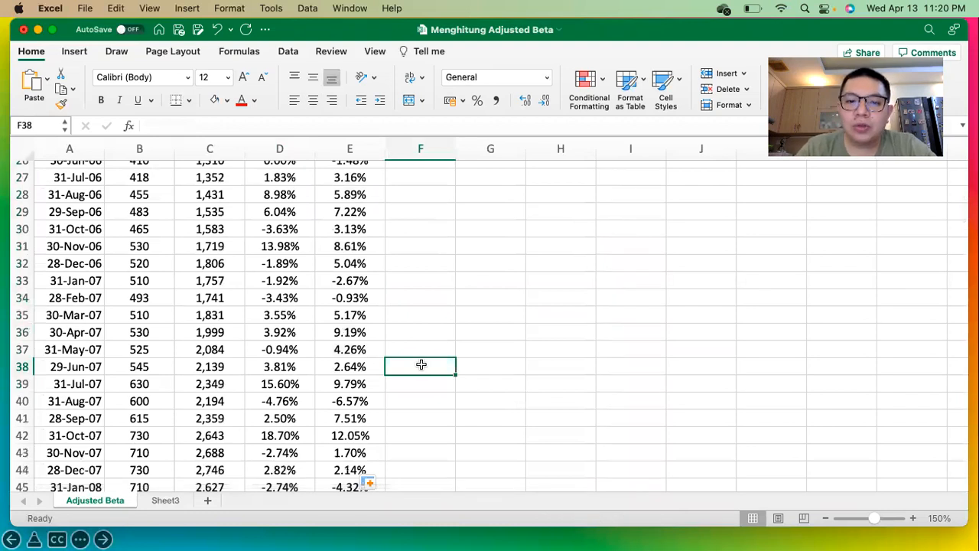
{"action": "type", "text": "=slope"}
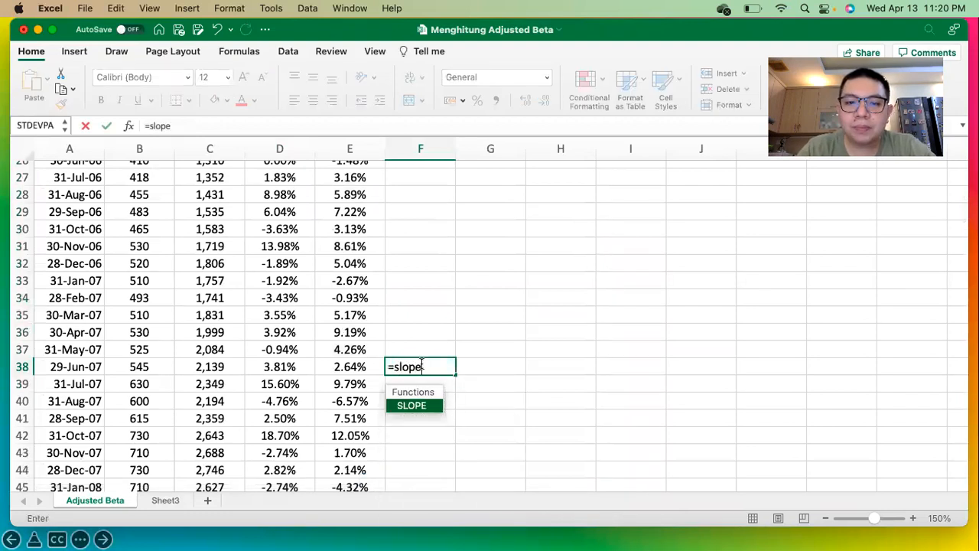
{"action": "type", "text": "("}
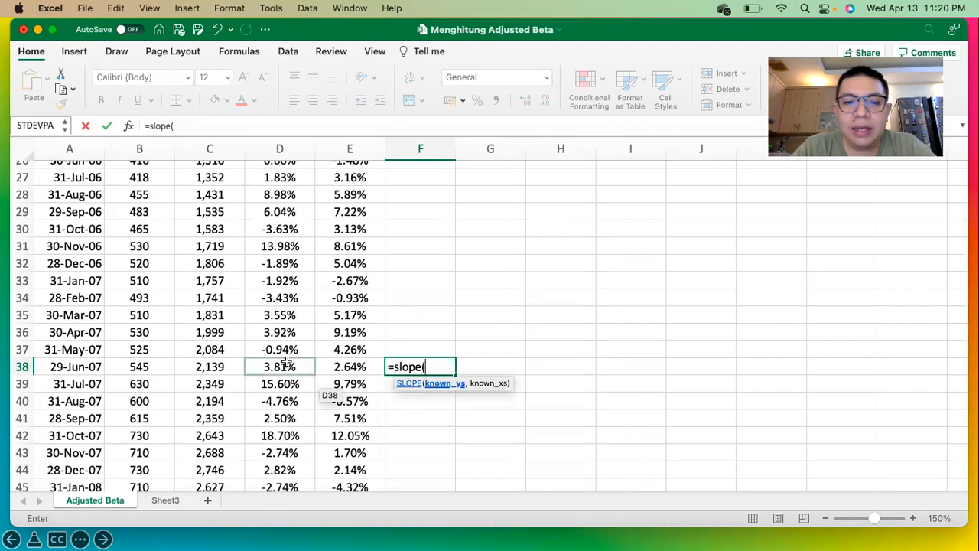
{"action": "left_click_drag", "start_coordinate": [279, 368], "coordinate": [279, 194]}
{"action": "left_click_drag", "start_coordinate": [260, 90], "coordinate": [271, 213]}
{"action": "type", "text": ","}
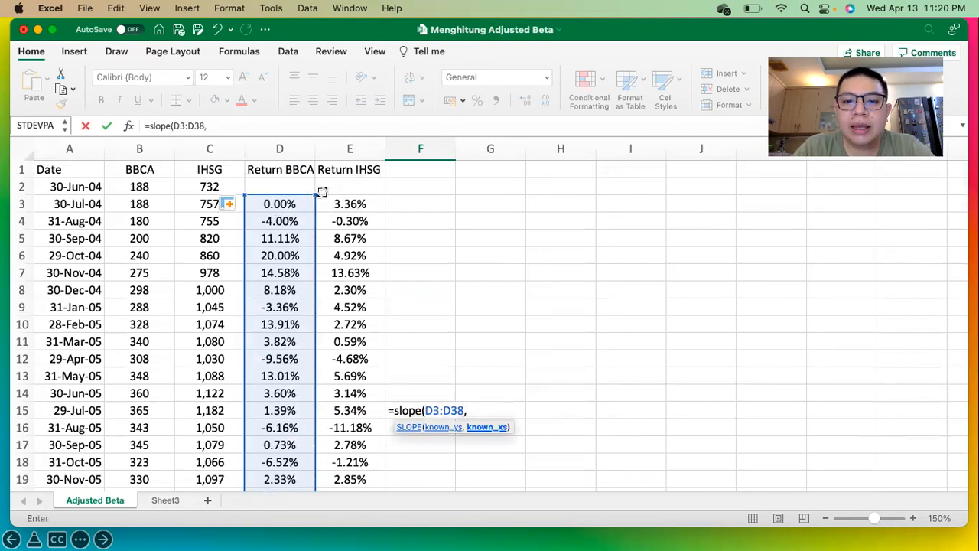
{"action": "left_click_drag", "start_coordinate": [343, 201], "coordinate": [352, 300]}
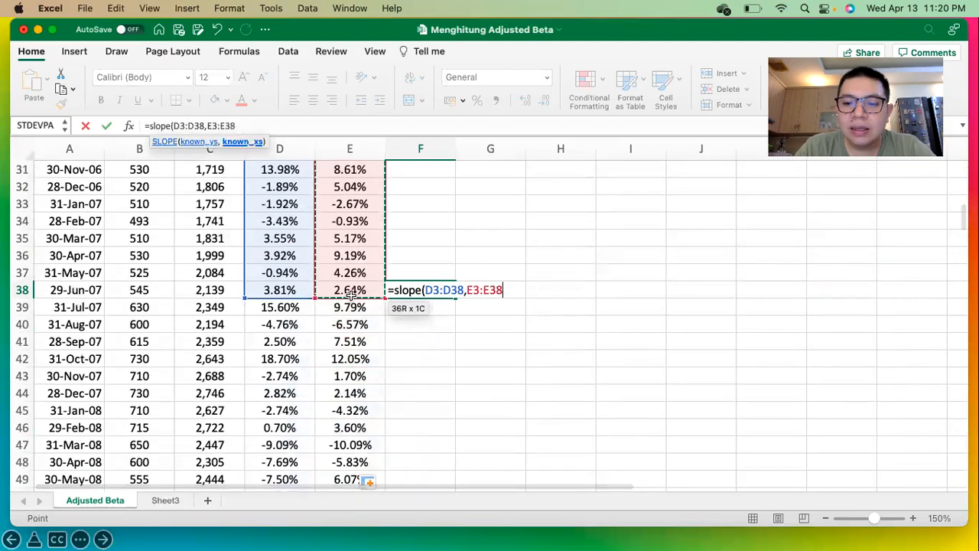
{"action": "key", "text": "Return"}
Step: Format the beta in F38 with four decimal places and center it in the cell
{"action": "left_click", "coordinate": [417, 287]}
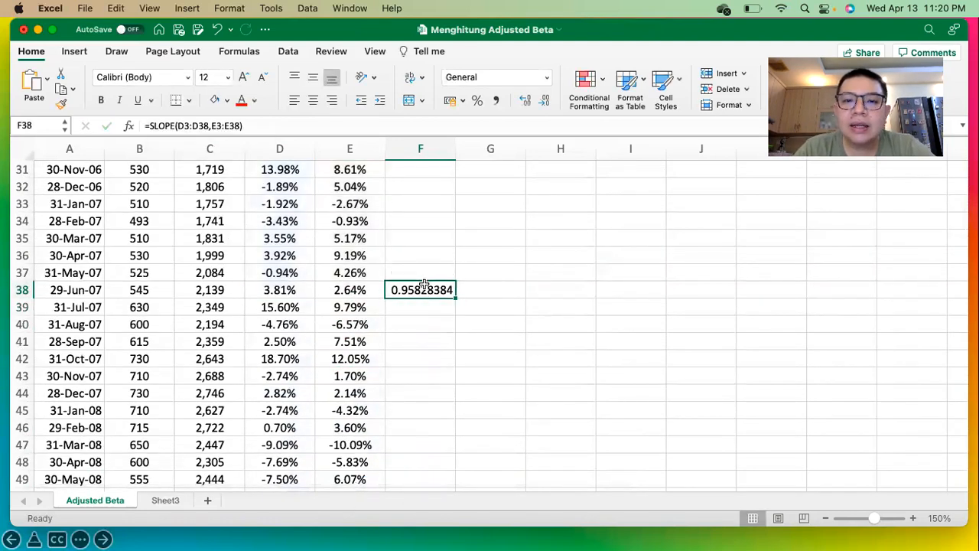
{"action": "left_click", "coordinate": [543, 102]}
{"action": "left_click", "coordinate": [544, 102]}
{"action": "left_click", "coordinate": [544, 102]}
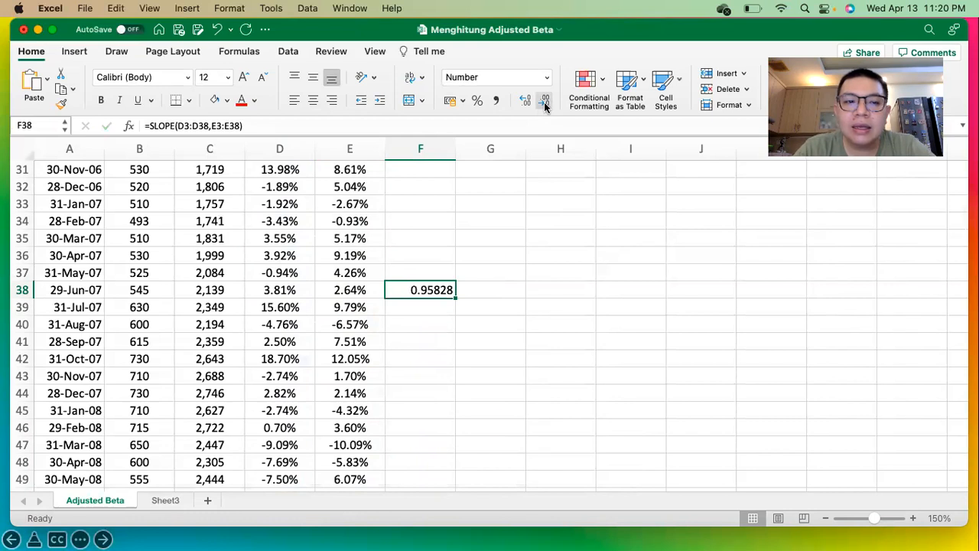
{"action": "left_click", "coordinate": [76, 293]}
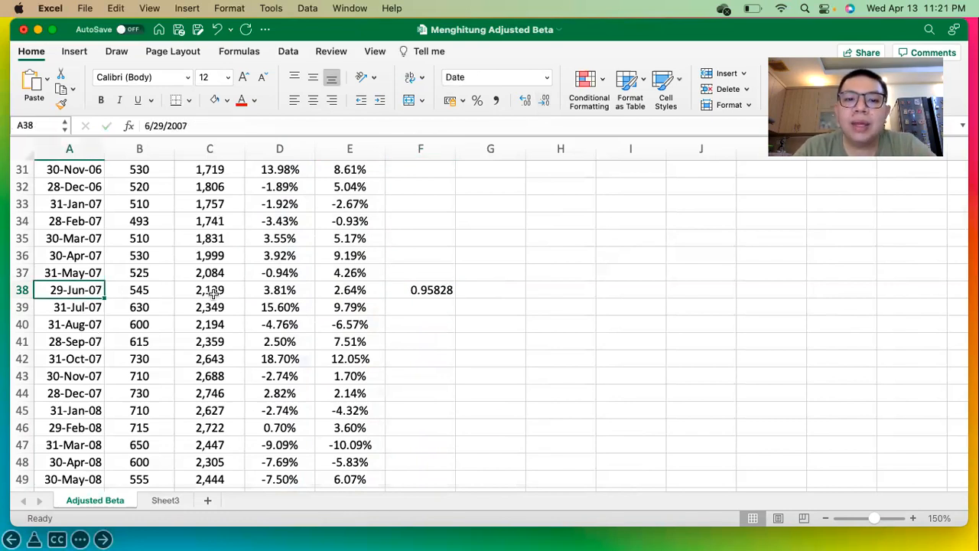
{"action": "left_click", "coordinate": [423, 289]}
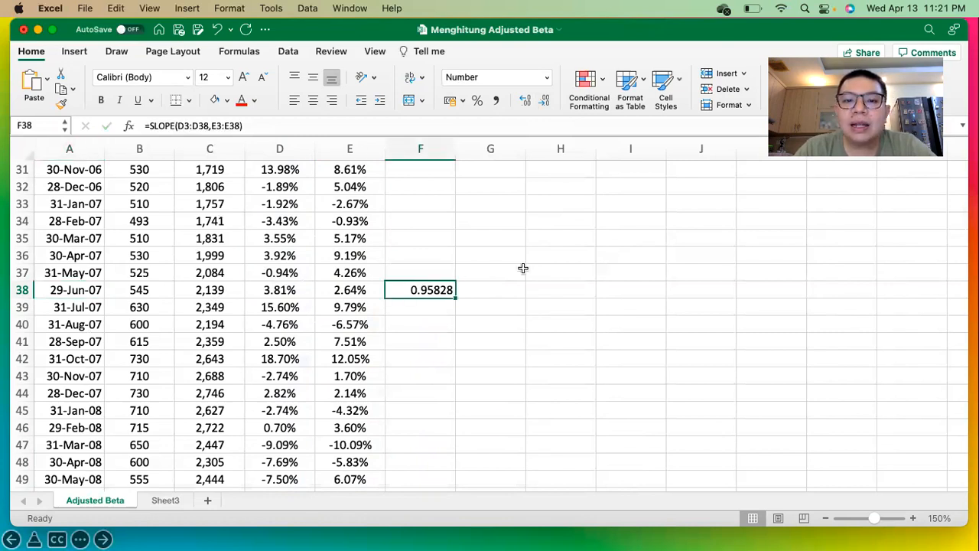
{"action": "left_click", "coordinate": [312, 103]}
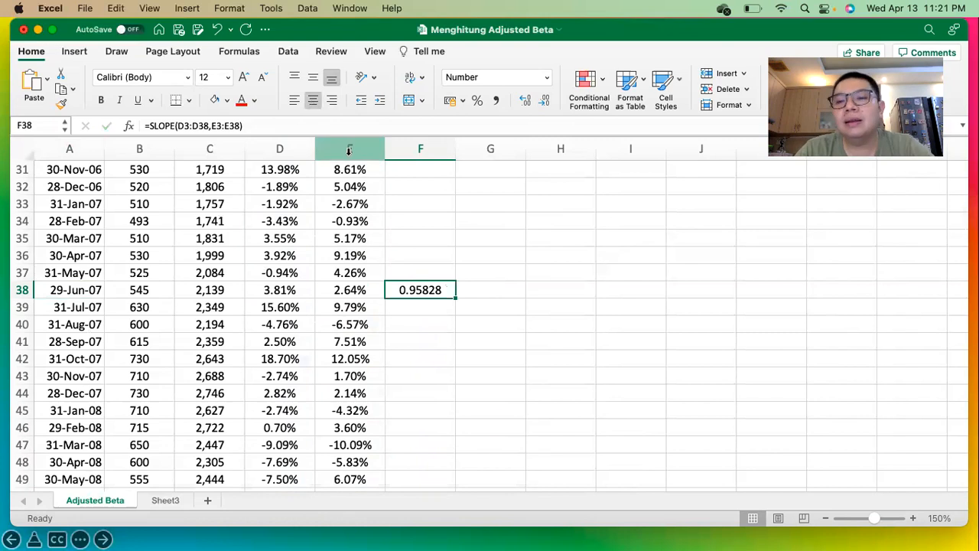
{"action": "left_click", "coordinate": [545, 102]}
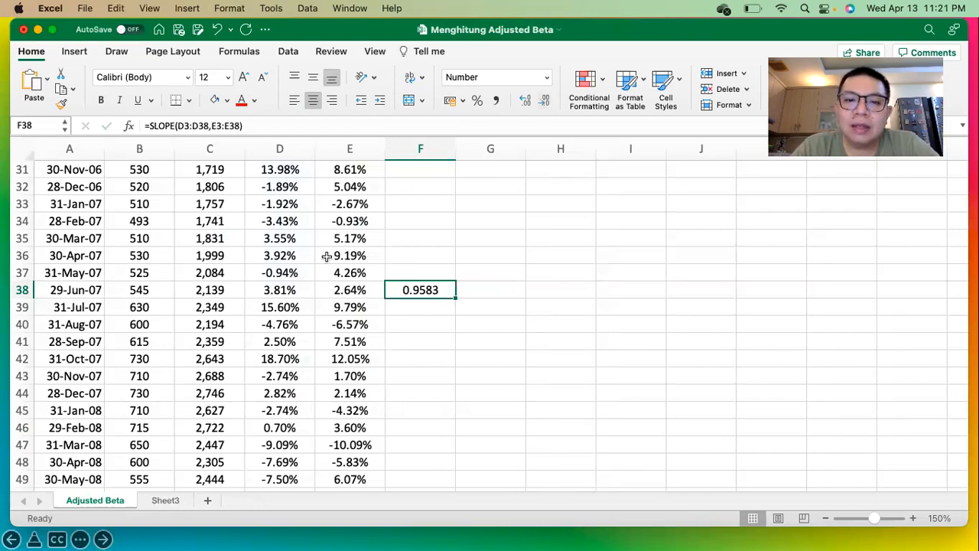
Step: Fill the SLOPE formula from F38 into F39 and check which rows its shifted ranges cover
{"action": "left_click_drag", "start_coordinate": [454, 297], "coordinate": [448, 317]}
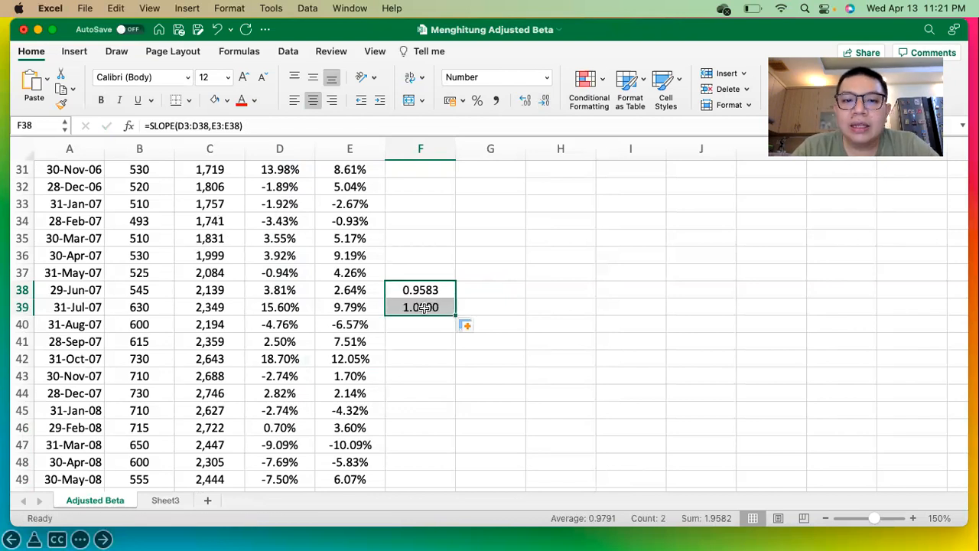
{"action": "double_click", "coordinate": [424, 307]}
{"action": "scroll", "coordinate": [385, 277], "scroll_direction": "up", "scroll_amount": 10}
{"action": "scroll", "coordinate": [385, 276], "scroll_direction": "up", "scroll_amount": 5}
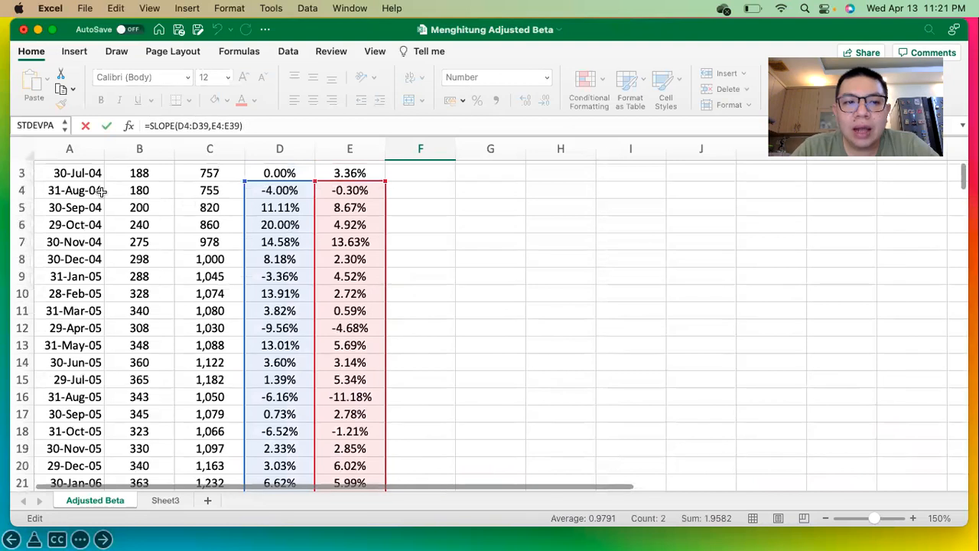
{"action": "scroll", "coordinate": [114, 276], "scroll_direction": "down", "scroll_amount": 7}
{"action": "scroll", "coordinate": [114, 277], "scroll_direction": "down", "scroll_amount": 5}
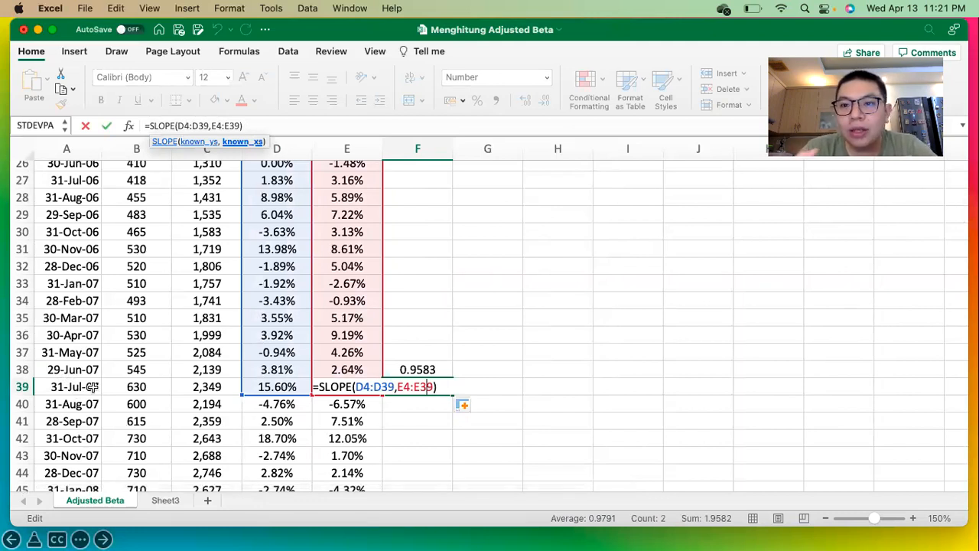
{"action": "key", "text": "Return"}
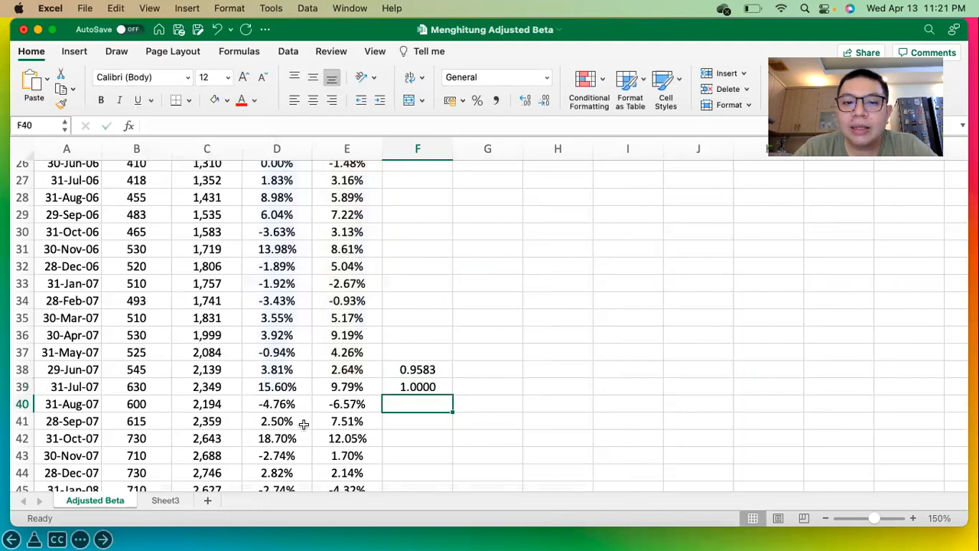
Step: Extend the rolling SLOPE formula from F39 to F40 and on down column F to the last date
{"action": "left_click", "coordinate": [429, 388]}
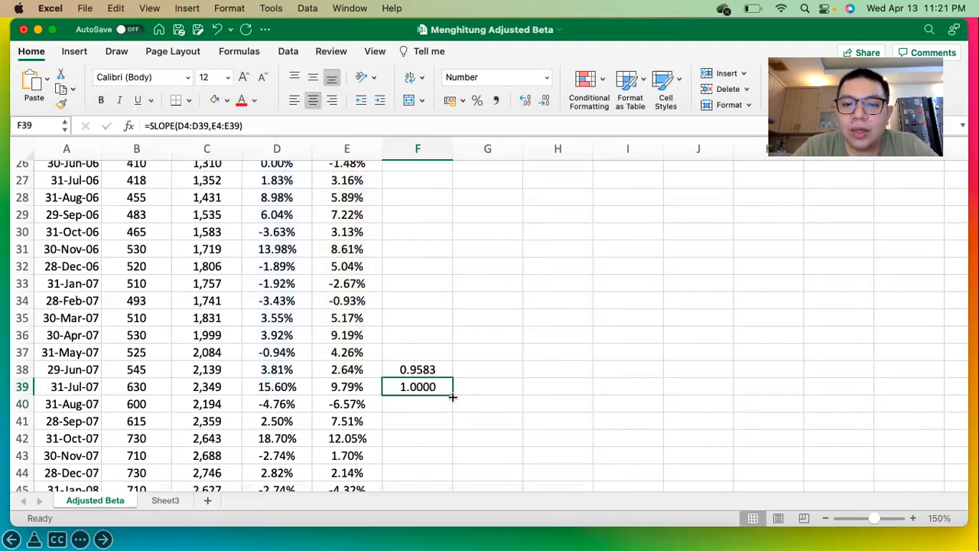
{"action": "left_click_drag", "start_coordinate": [452, 396], "coordinate": [455, 417]}
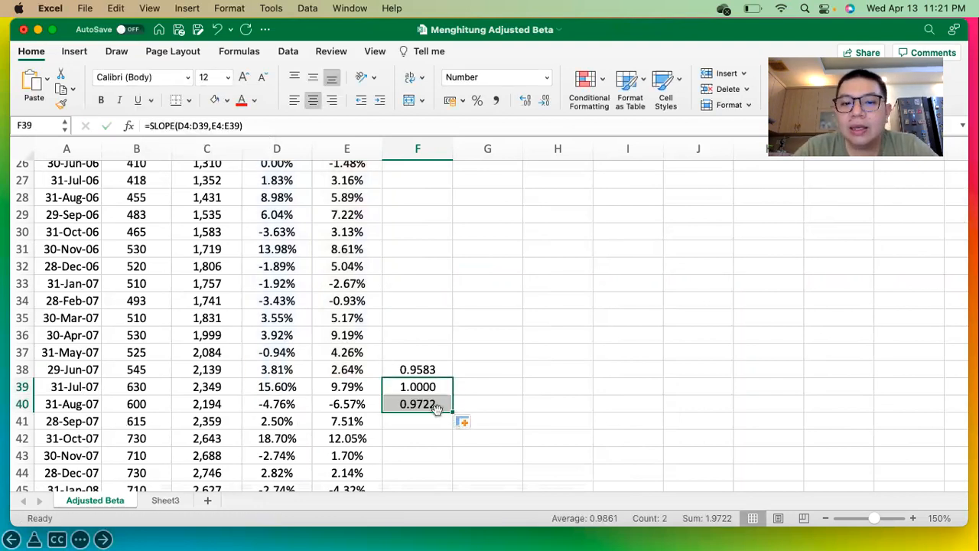
{"action": "left_click", "coordinate": [436, 404]}
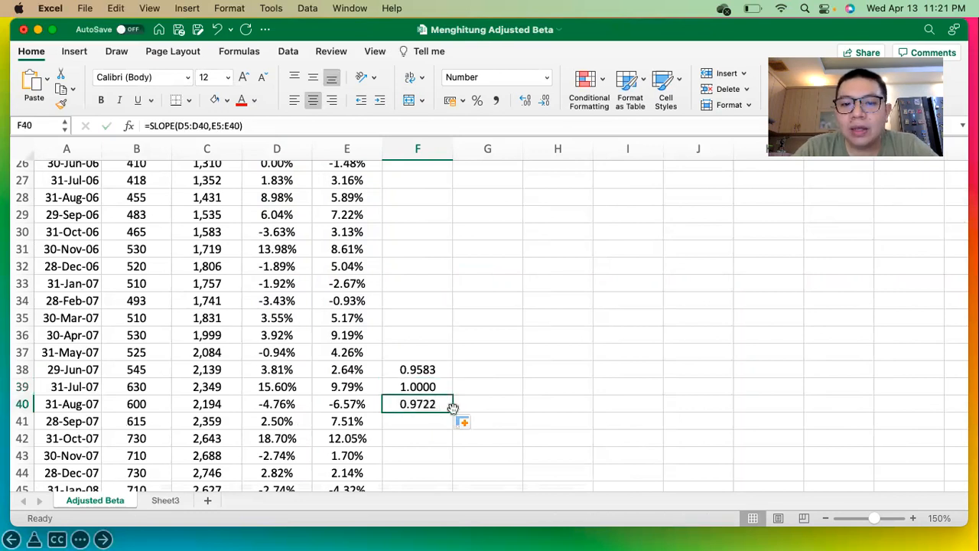
{"action": "double_click", "coordinate": [452, 410]}
{"action": "scroll", "coordinate": [423, 409], "scroll_direction": "down", "scroll_amount": 10}
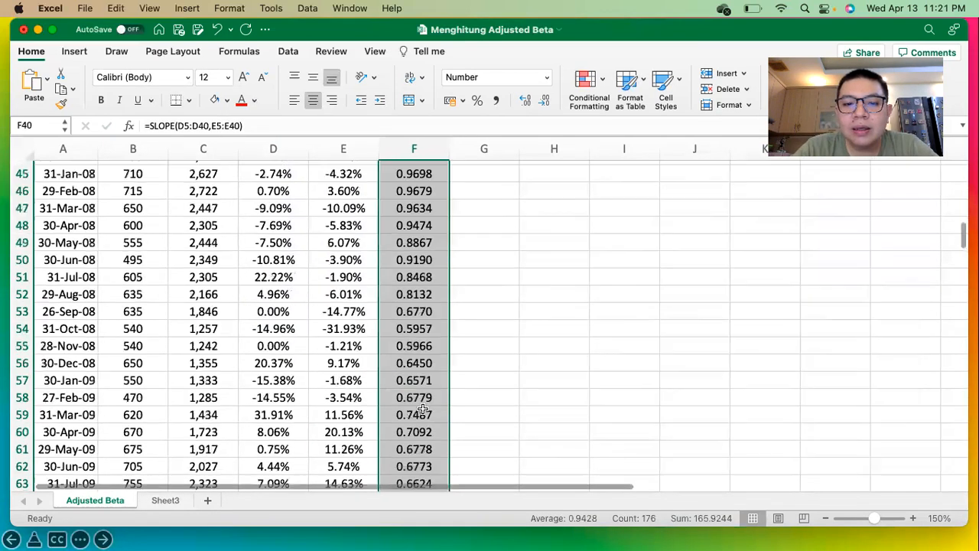
{"action": "scroll", "coordinate": [423, 409], "scroll_direction": "down", "scroll_amount": 10}
{"action": "scroll", "coordinate": [414, 331], "scroll_direction": "up", "scroll_amount": 10}
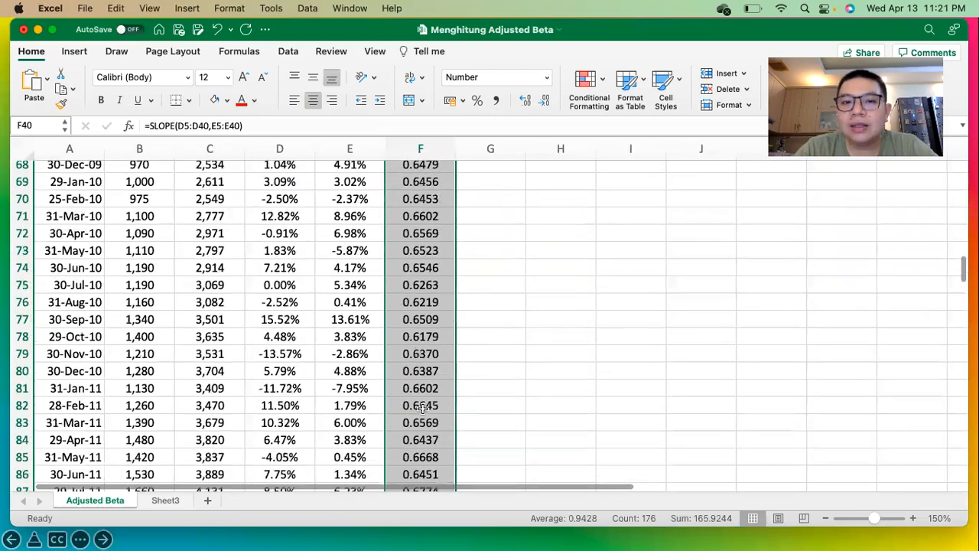
{"action": "scroll", "coordinate": [414, 331], "scroll_direction": "up", "scroll_amount": 20}
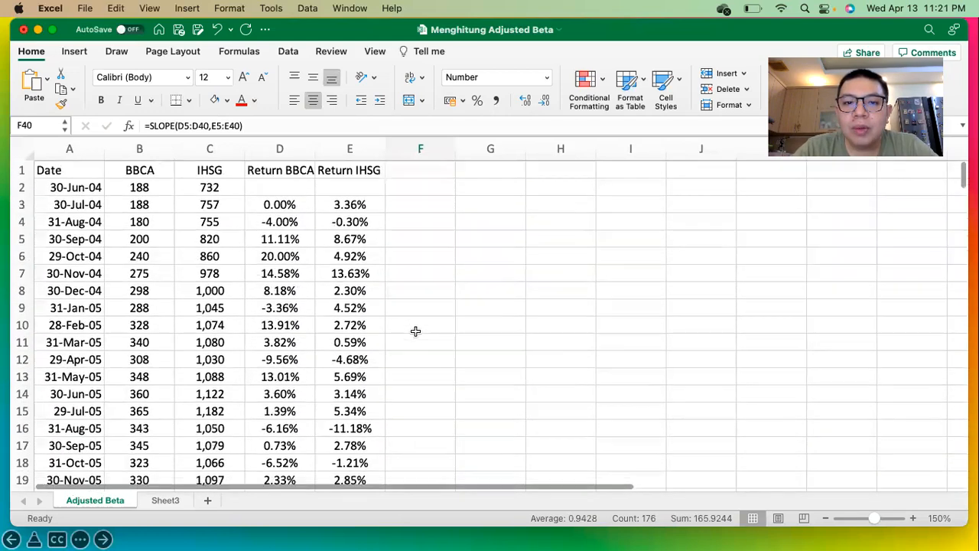
Step: Copy the Date column A together with the rolling beta column F into columns I and J
{"action": "left_click", "coordinate": [409, 152]}
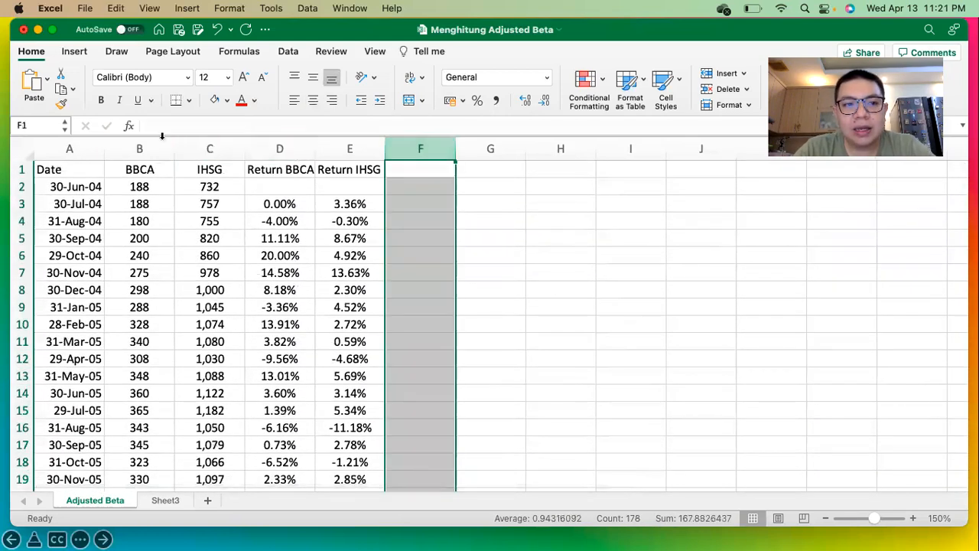
{"action": "left_click", "coordinate": [94, 143], "text": "super"}
{"action": "key", "text": "super+c"}
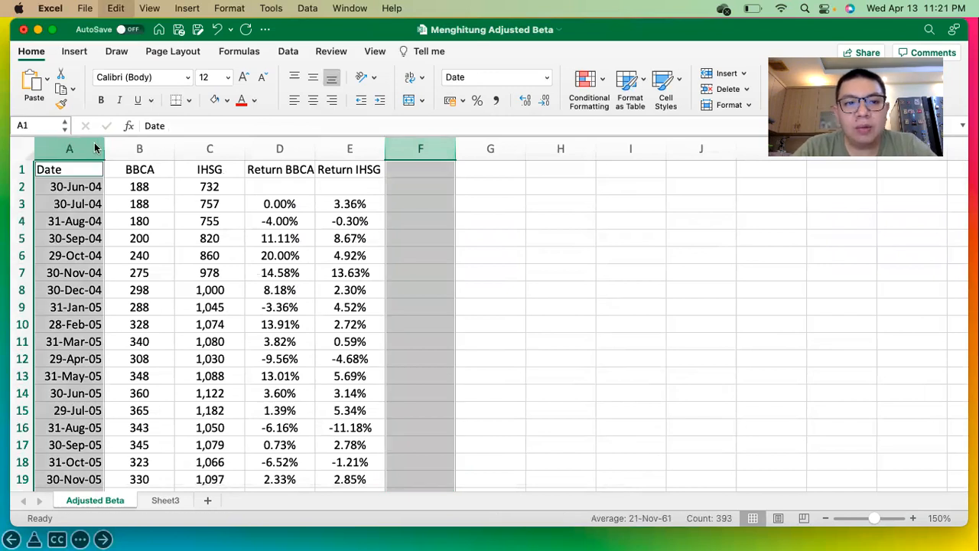
{"action": "left_click", "coordinate": [562, 153]}
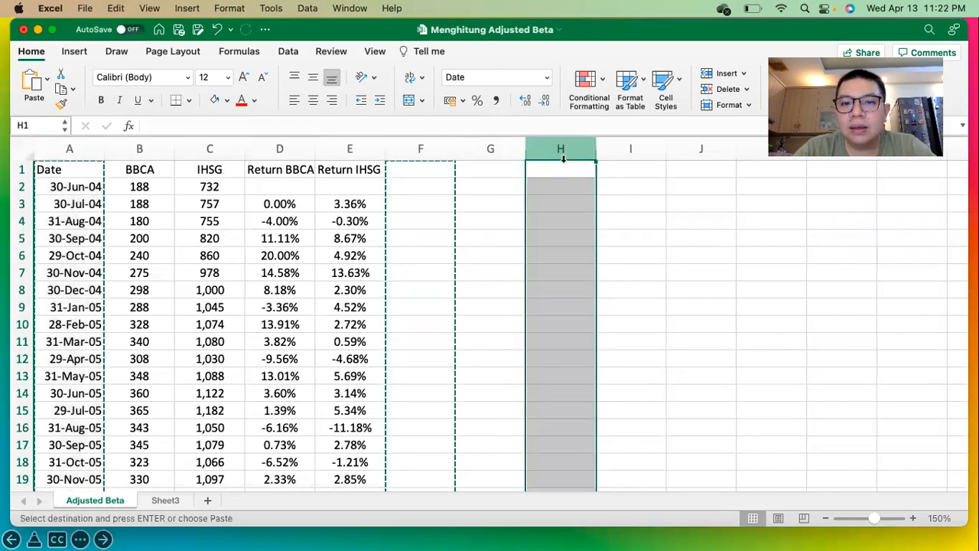
{"action": "left_click", "coordinate": [619, 164]}
{"action": "key", "text": "super+v"}
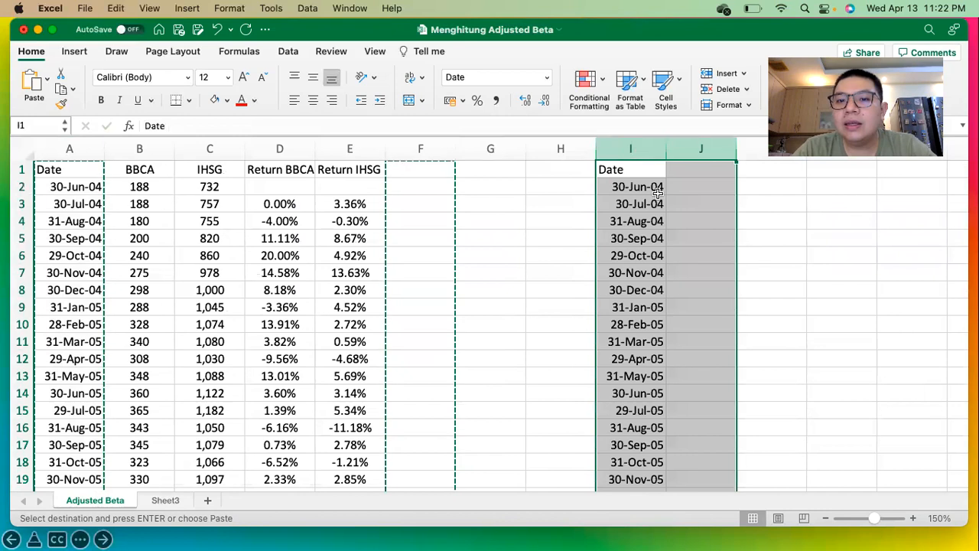
Step: Head column J with "Beta" in J1 and delete the cells I2:J37 that have no beta, shifting cells up
{"action": "left_click", "coordinate": [689, 169]}
{"action": "type", "text": "Beta"}
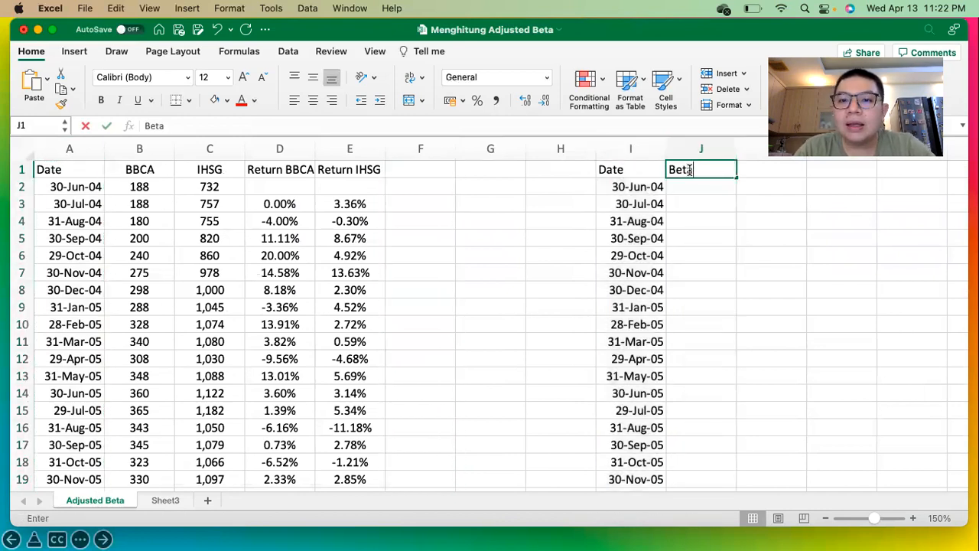
{"action": "key", "text": "Return"}
{"action": "left_click_drag", "start_coordinate": [639, 188], "coordinate": [680, 219]}
{"action": "right_click", "coordinate": [677, 223]}
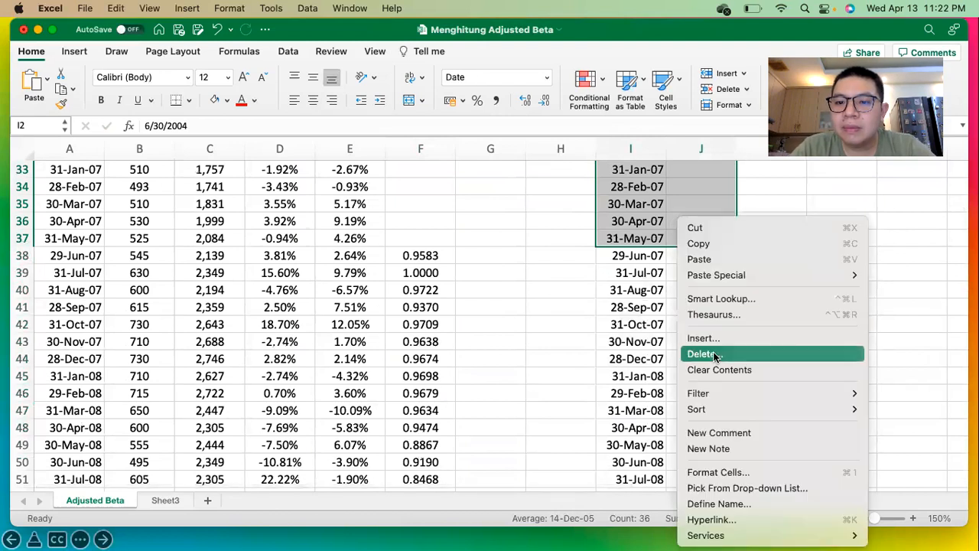
{"action": "key", "text": "Escape"}
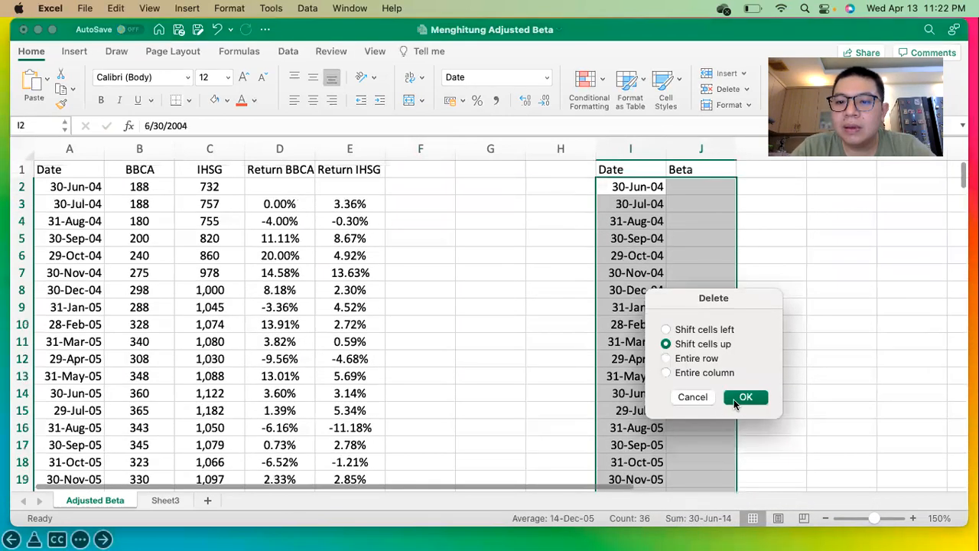
{"action": "left_click", "coordinate": [743, 396]}
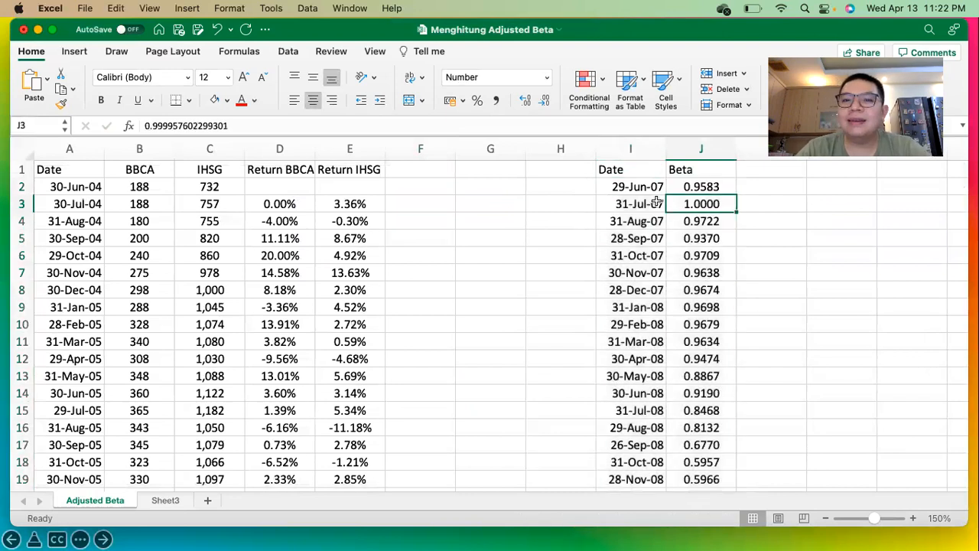
Step: Insert a 2-D line chart with markers from the Date and Beta data in columns I and J
{"action": "scroll", "coordinate": [606, 181], "scroll_direction": "right", "scroll_amount": 2}
{"action": "left_click", "coordinate": [606, 180]}
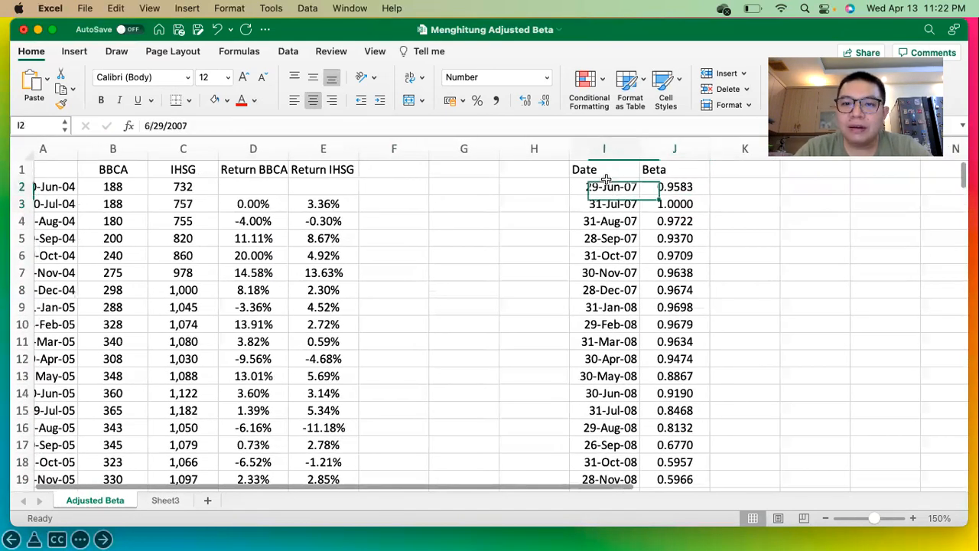
{"action": "key", "text": "super+a"}
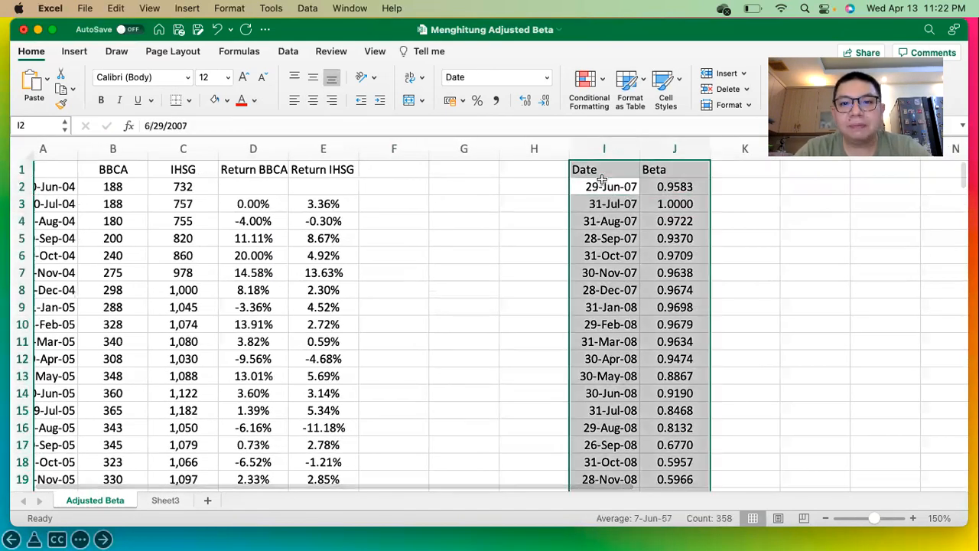
{"action": "left_click", "coordinate": [74, 52]}
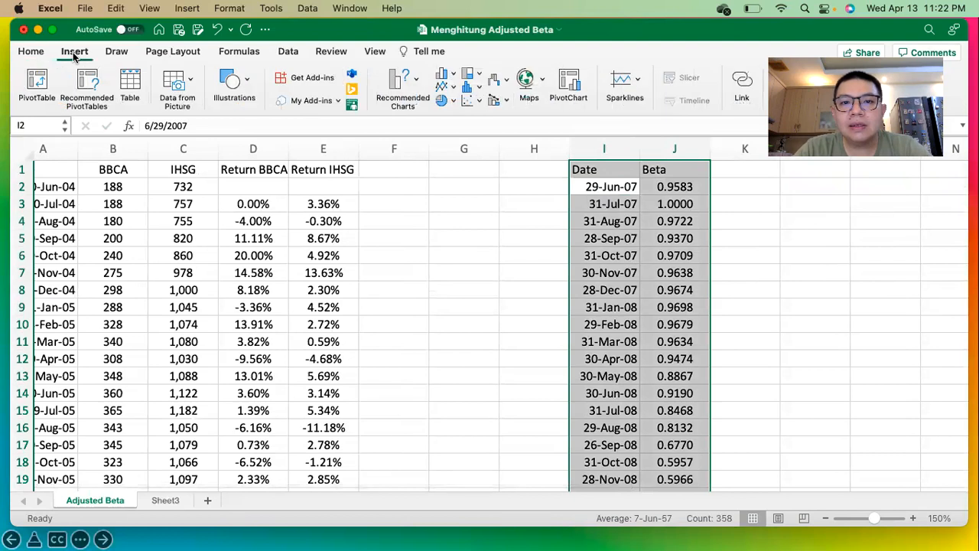
{"action": "left_click", "coordinate": [441, 86]}
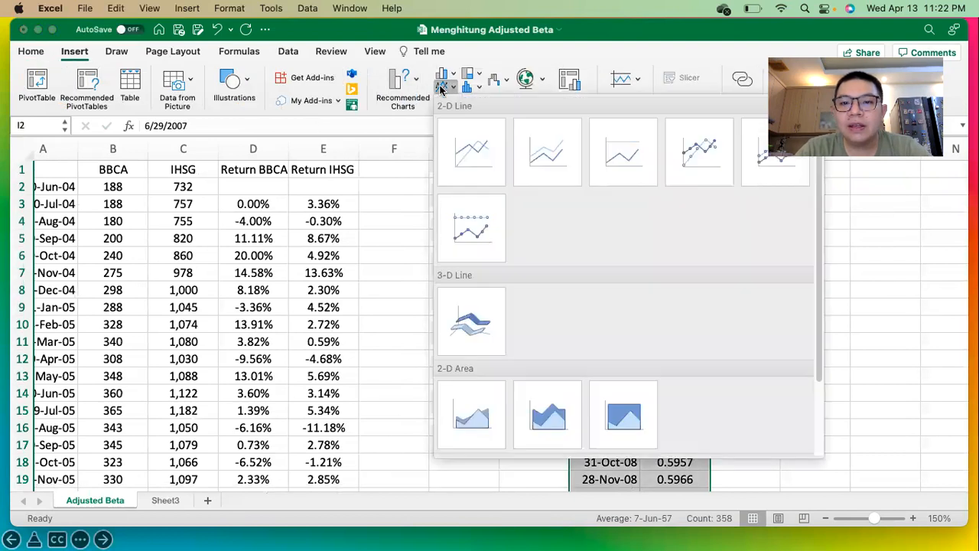
{"action": "left_click", "coordinate": [674, 143]}
Step: Move the Beta chart to the right of the data so it starts around column N at row 1
{"action": "left_click_drag", "start_coordinate": [551, 208], "coordinate": [864, 215]}
{"action": "scroll", "coordinate": [645, 316], "scroll_direction": "right", "scroll_amount": 5}
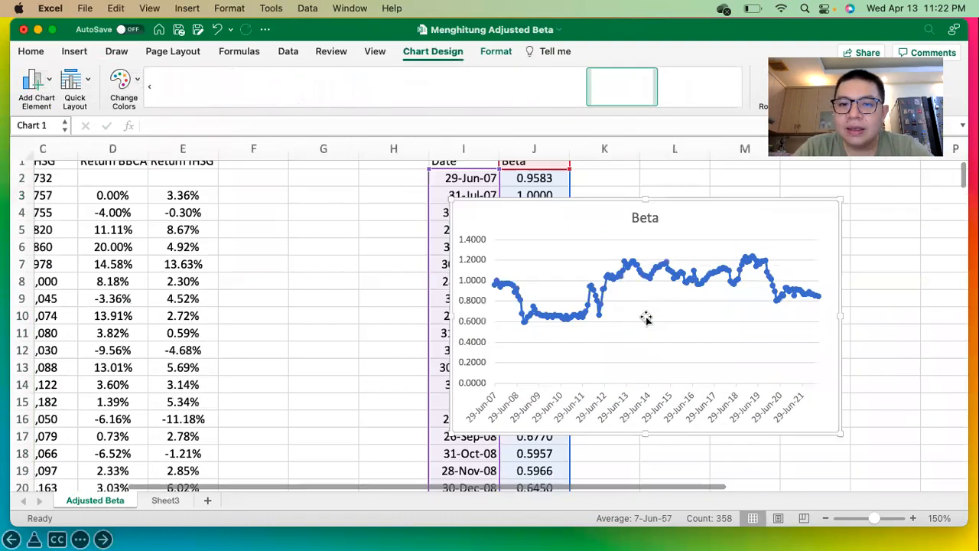
{"action": "left_click_drag", "start_coordinate": [501, 205], "coordinate": [661, 173]}
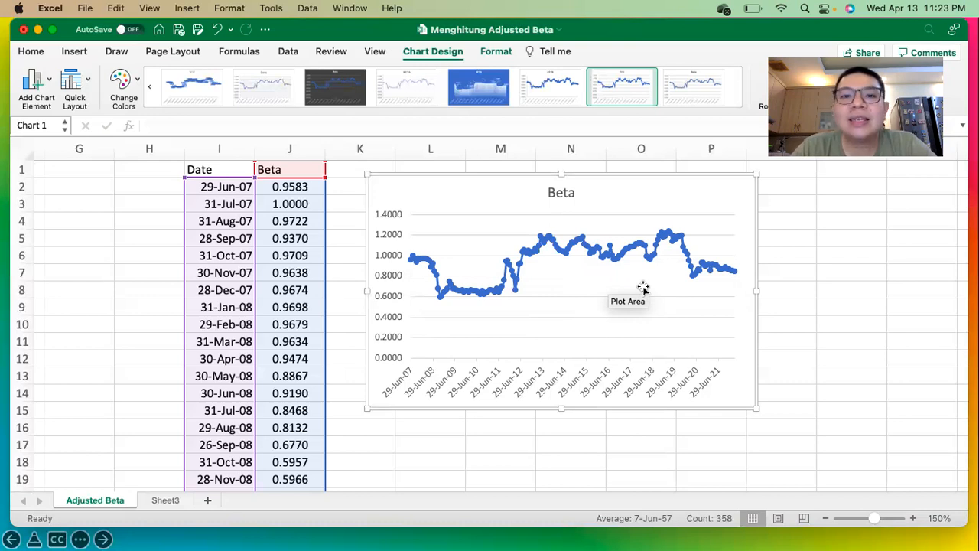
{"action": "left_click_drag", "start_coordinate": [603, 176], "coordinate": [750, 163]}
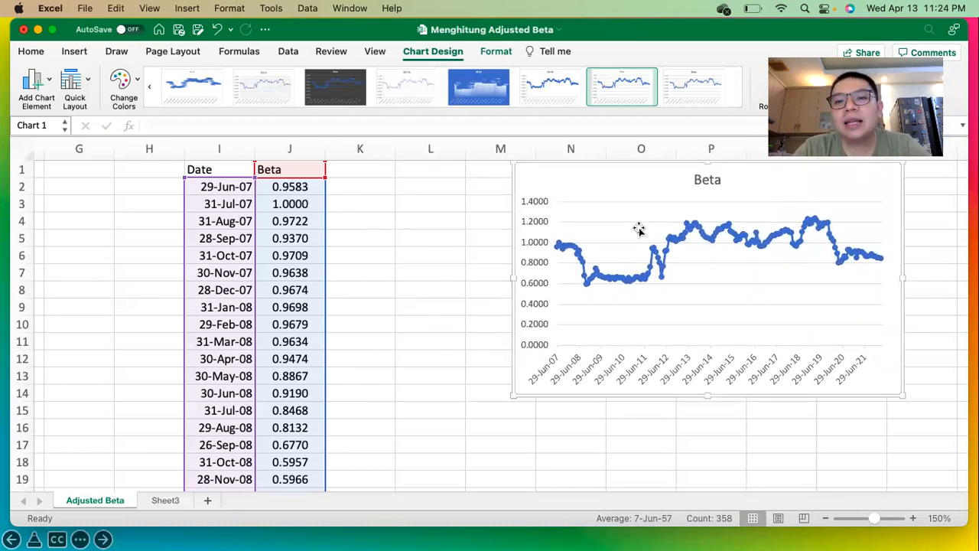
Step: Examine how the Beta series moves over the dates in the chart
{"action": "left_click", "coordinate": [615, 281]}
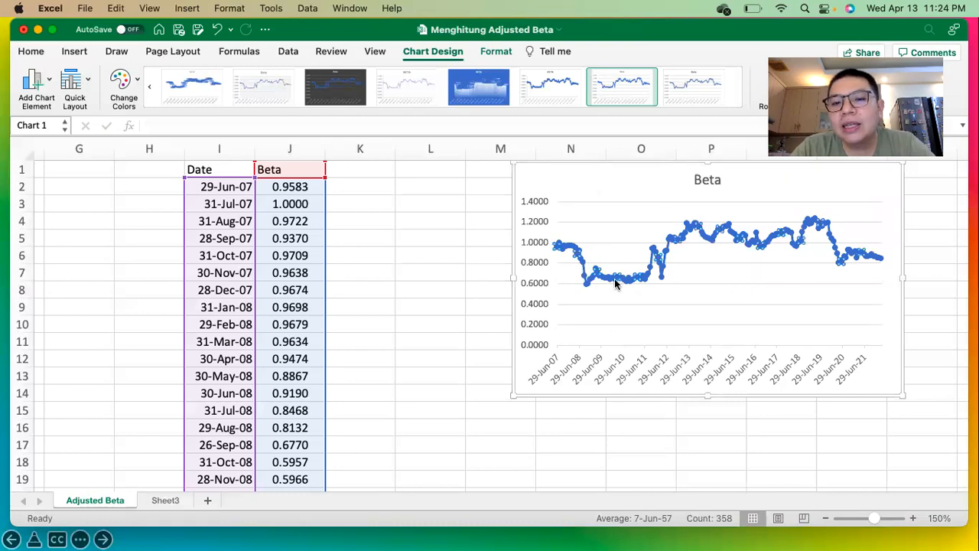
{"action": "mouse_move", "coordinate": [614, 286]}
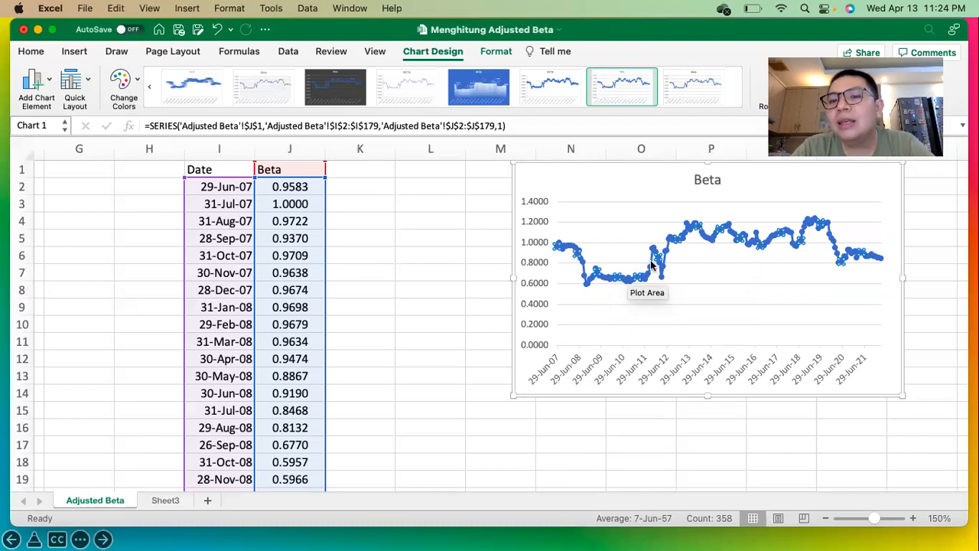
{"action": "mouse_move", "coordinate": [694, 221]}
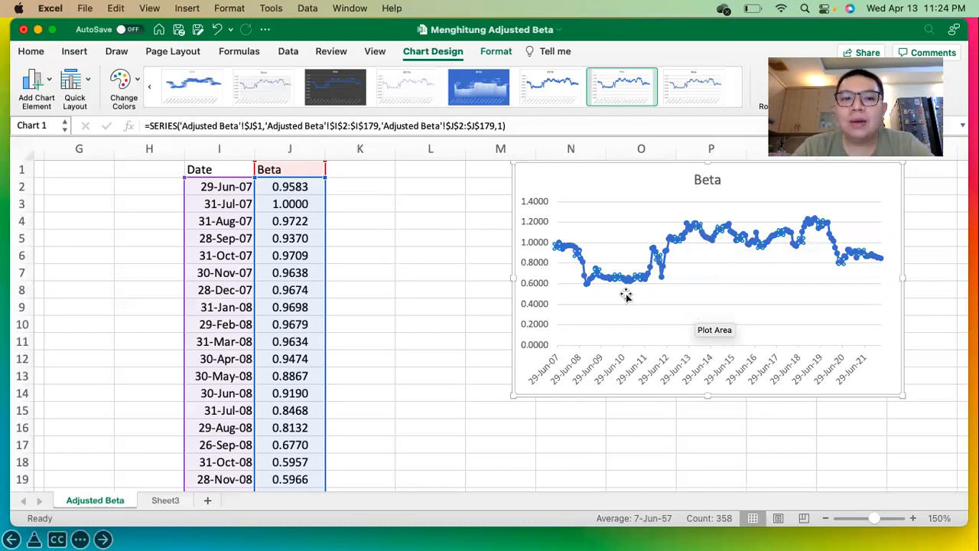
Step: Enter the heading "Adjusted Beta" in K1
{"action": "left_click", "coordinate": [369, 173]}
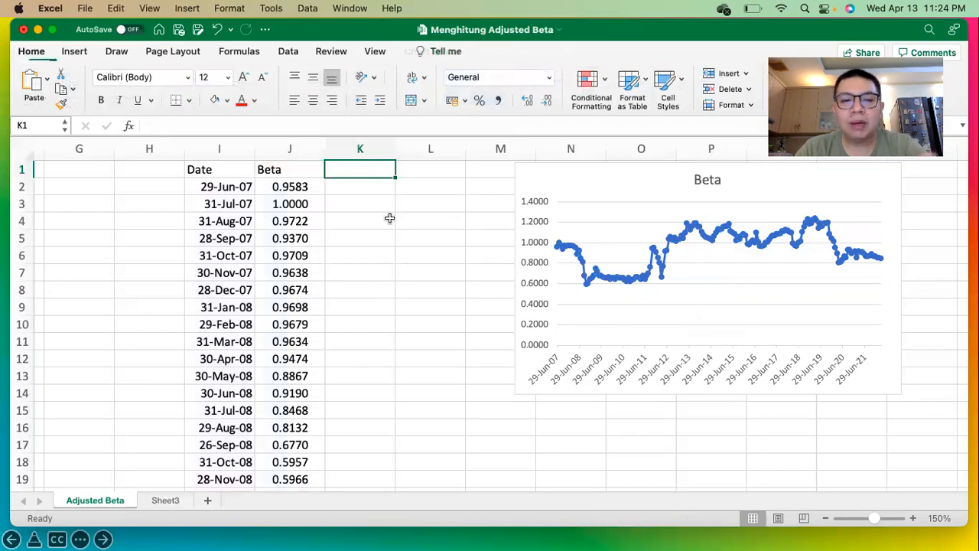
{"action": "type", "text": "Adju"}
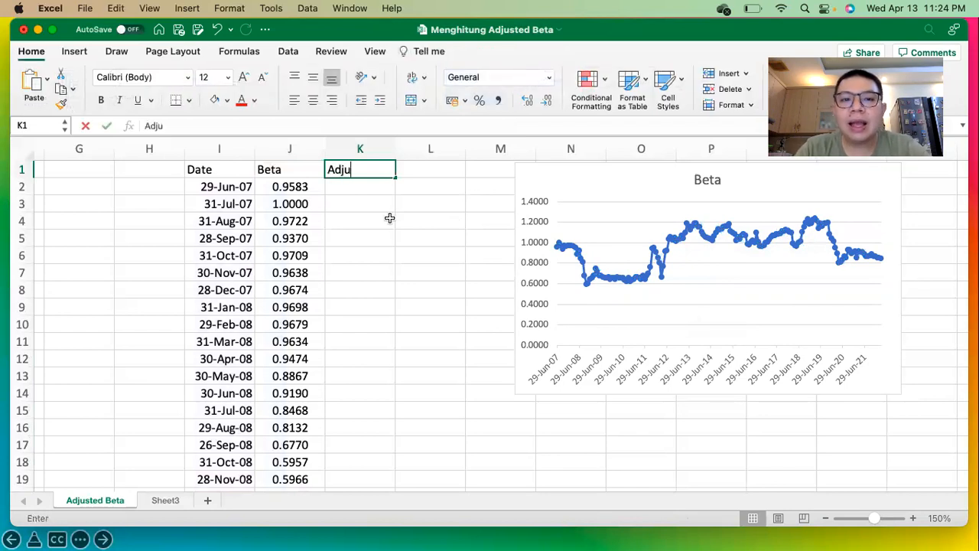
{"action": "type", "text": "sted Beta"}
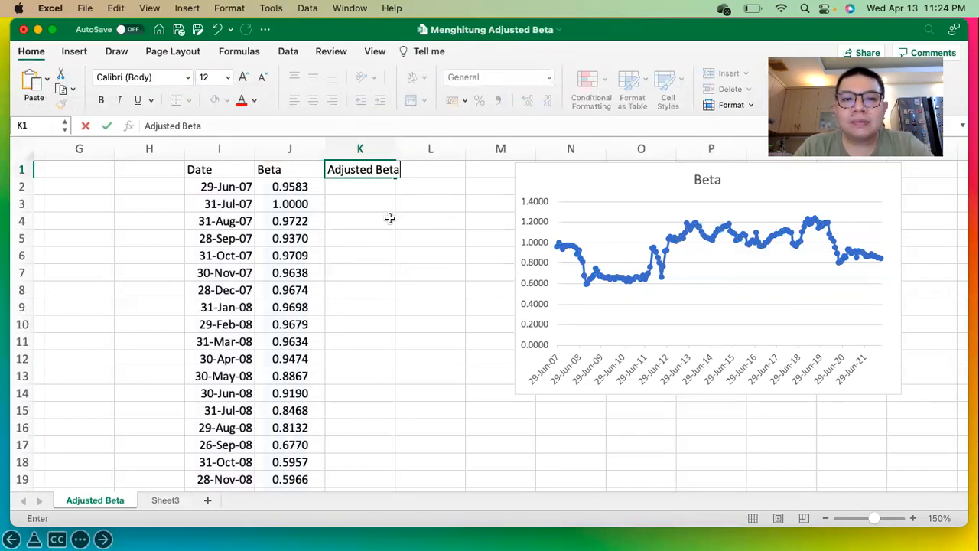
{"action": "key", "text": "Return"}
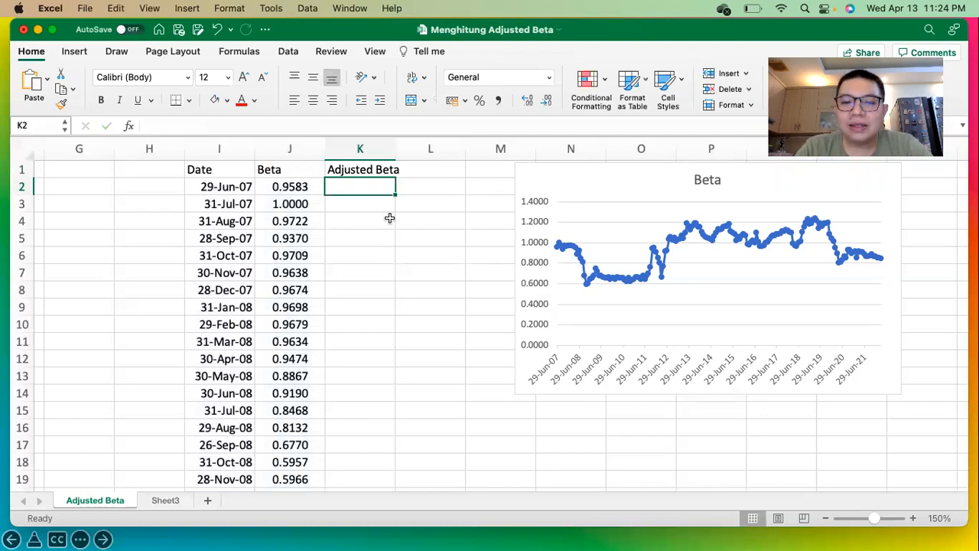
Step: Calculate the first adjusted beta in K2 with =J2*0.66+0.33
{"action": "type", "text": "="}
{"action": "key", "text": "Left"}
{"action": "type", "text": "*."}
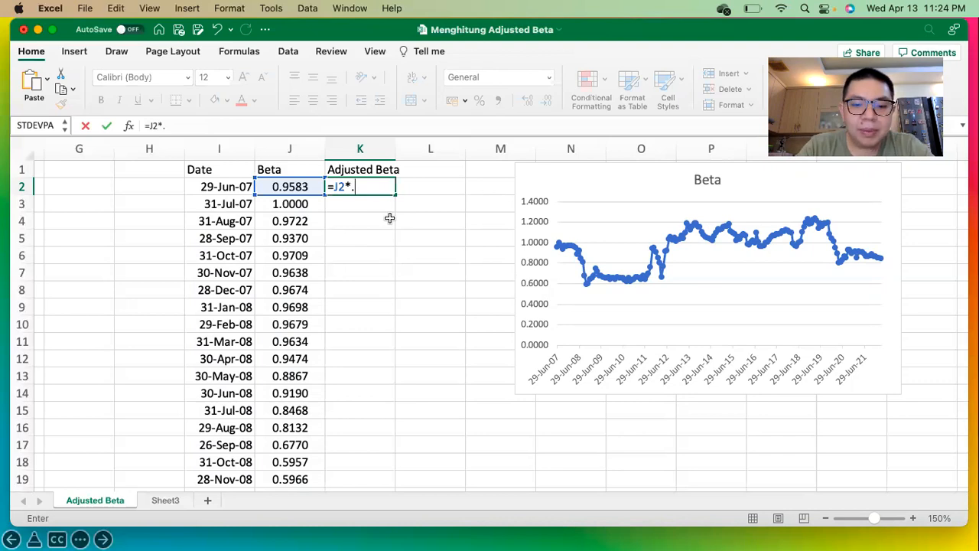
{"action": "type", "text": "66"}
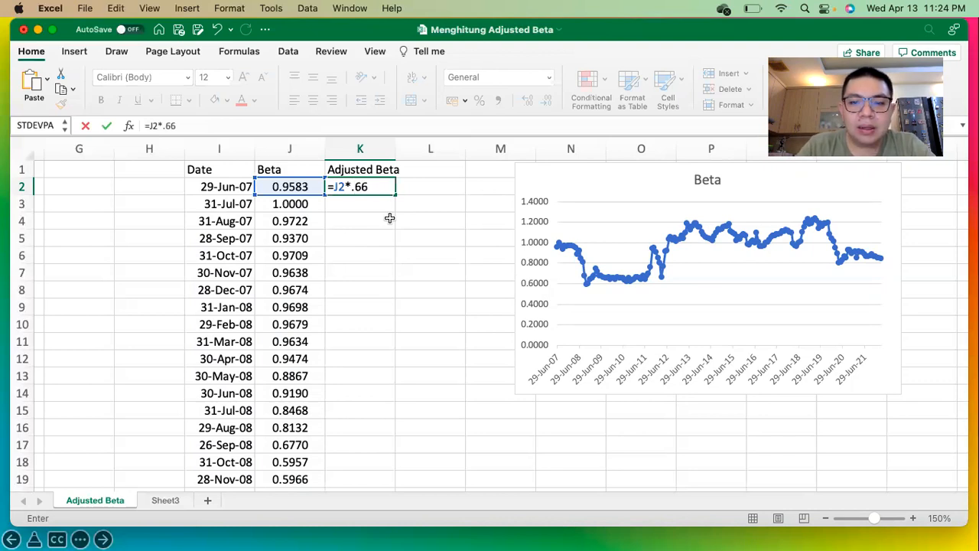
{"action": "type", "text": "+0.33"}
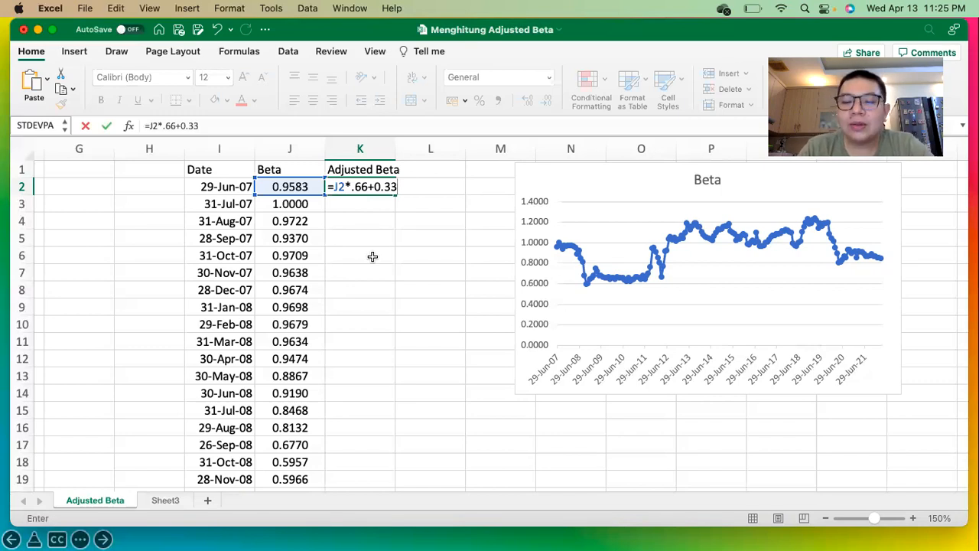
{"action": "key", "text": "Return"}
Step: Format the adjusted beta in K2 with five decimal places and center it in the cell
{"action": "left_click", "coordinate": [366, 189]}
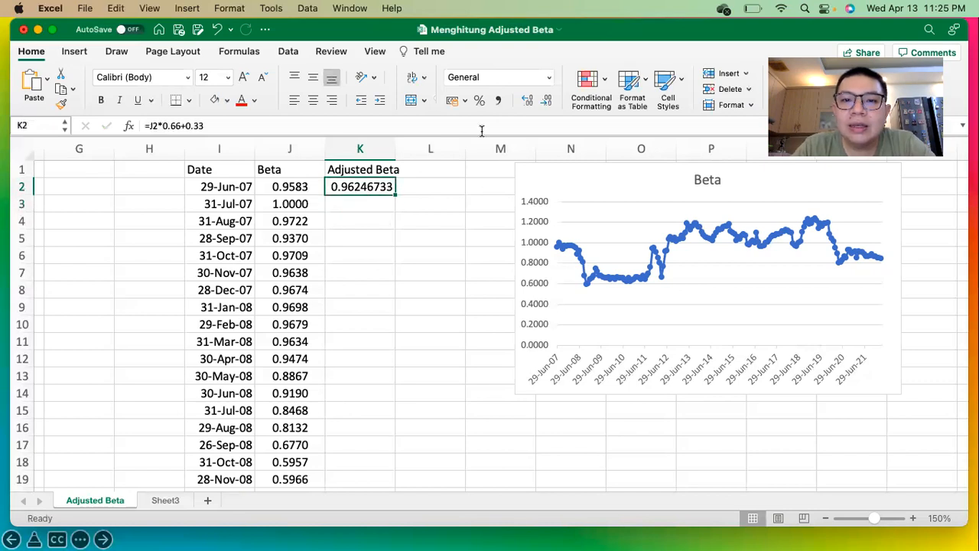
{"action": "left_click", "coordinate": [546, 101]}
{"action": "left_click", "coordinate": [547, 104]}
{"action": "left_click", "coordinate": [548, 104]}
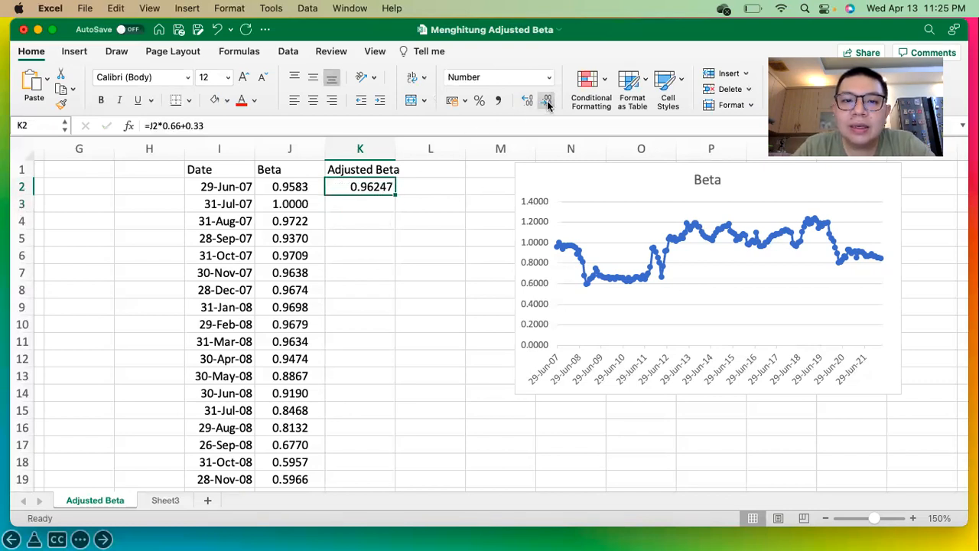
{"action": "left_click", "coordinate": [313, 100]}
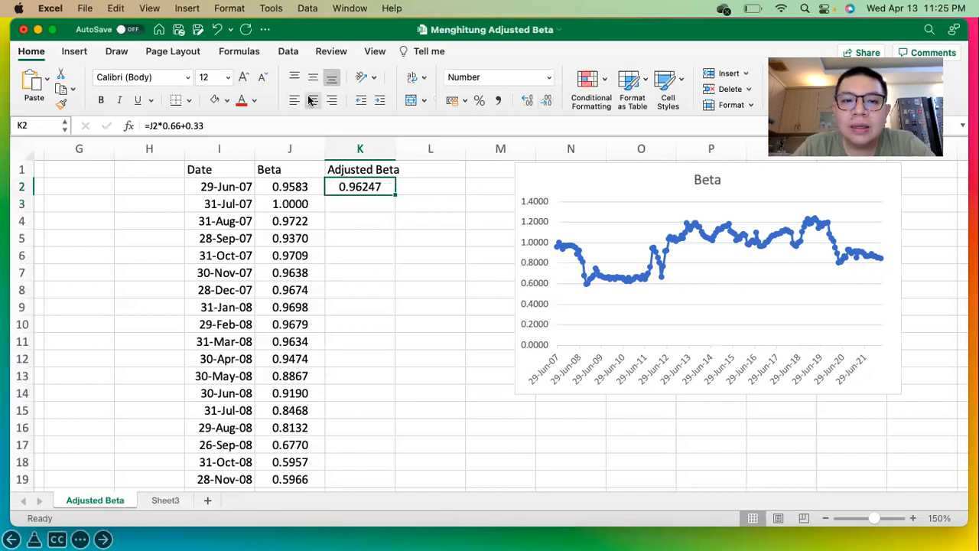
Step: Fill the adjusted beta formula from K2 down column K to the last date
{"action": "double_click", "coordinate": [394, 196]}
{"action": "scroll", "coordinate": [376, 242], "scroll_direction": "down", "scroll_amount": 5}
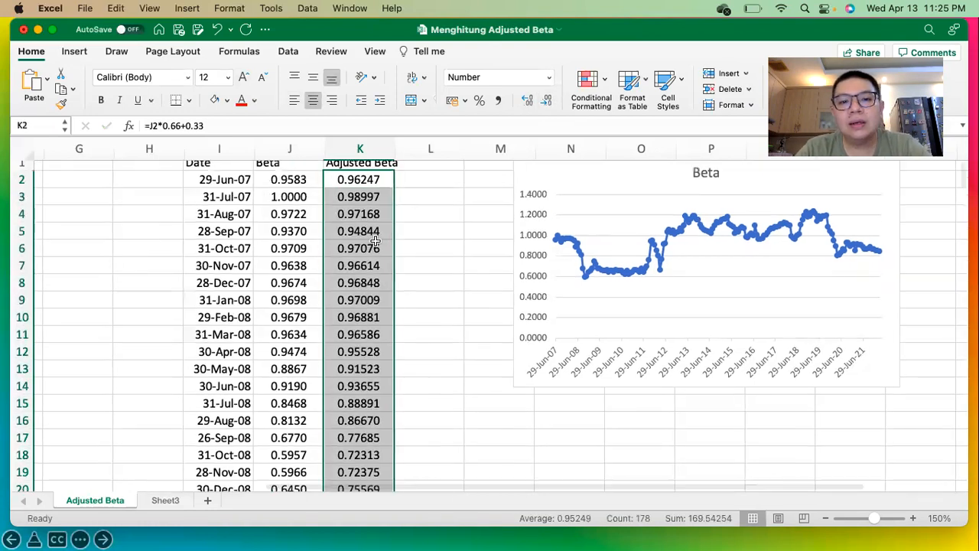
{"action": "scroll", "coordinate": [375, 242], "scroll_direction": "up", "scroll_amount": 5}
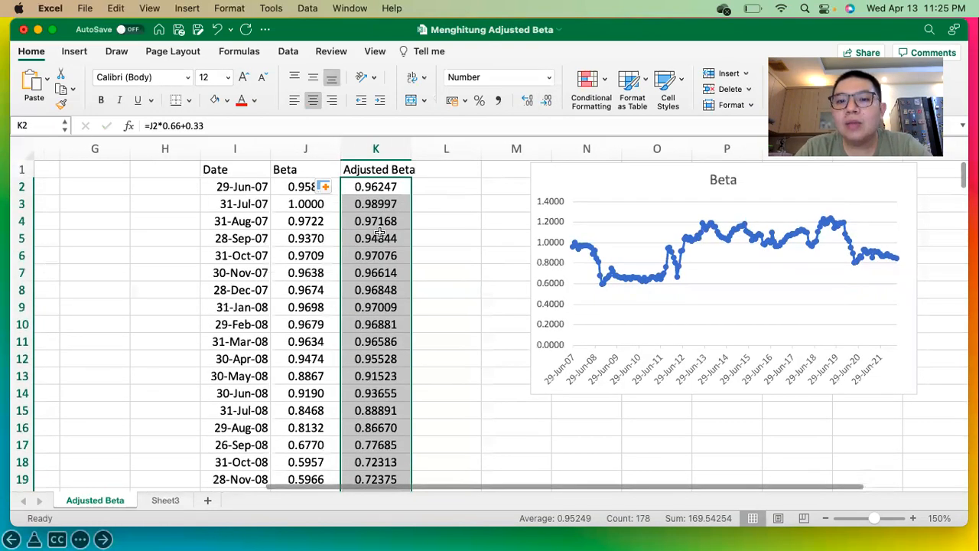
{"action": "left_click", "coordinate": [617, 229]}
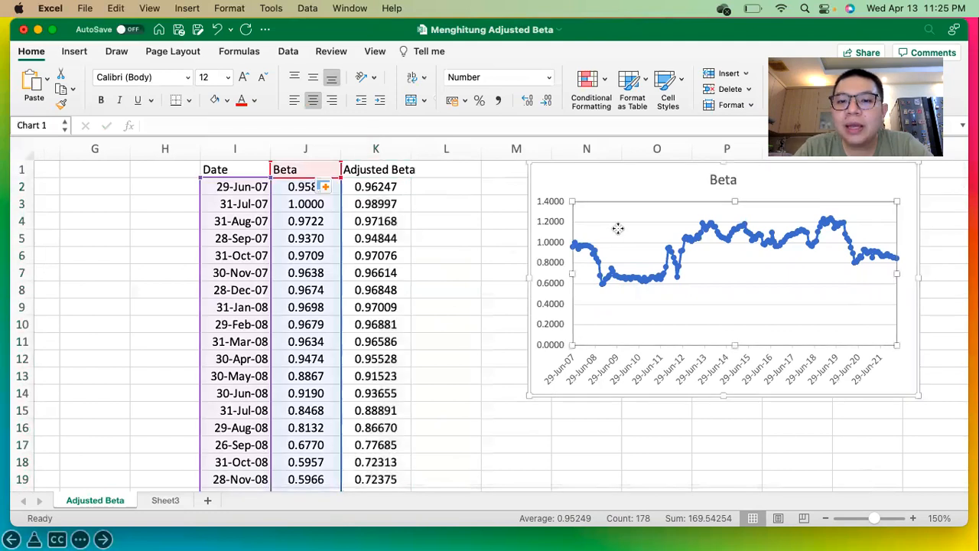
{"action": "right_click", "coordinate": [617, 230]}
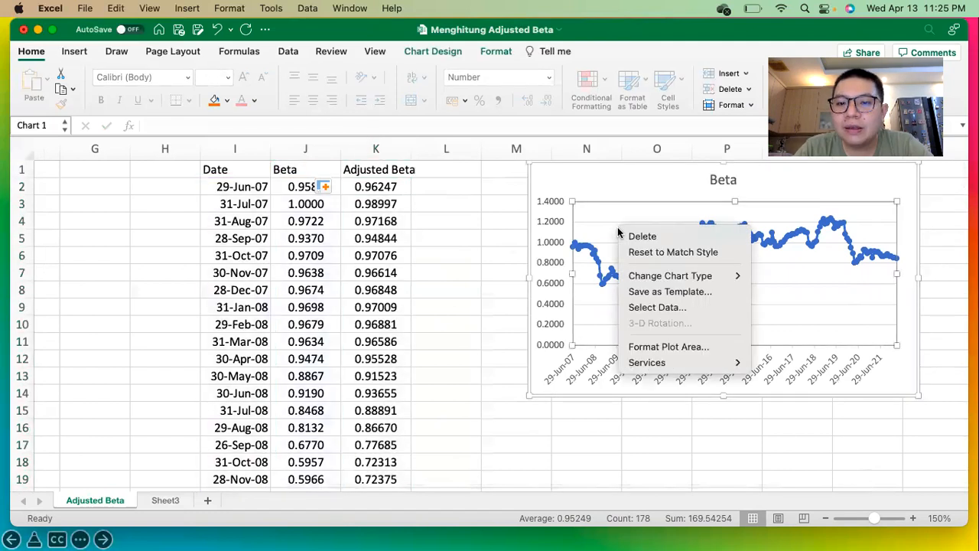
{"action": "left_click", "coordinate": [644, 306]}
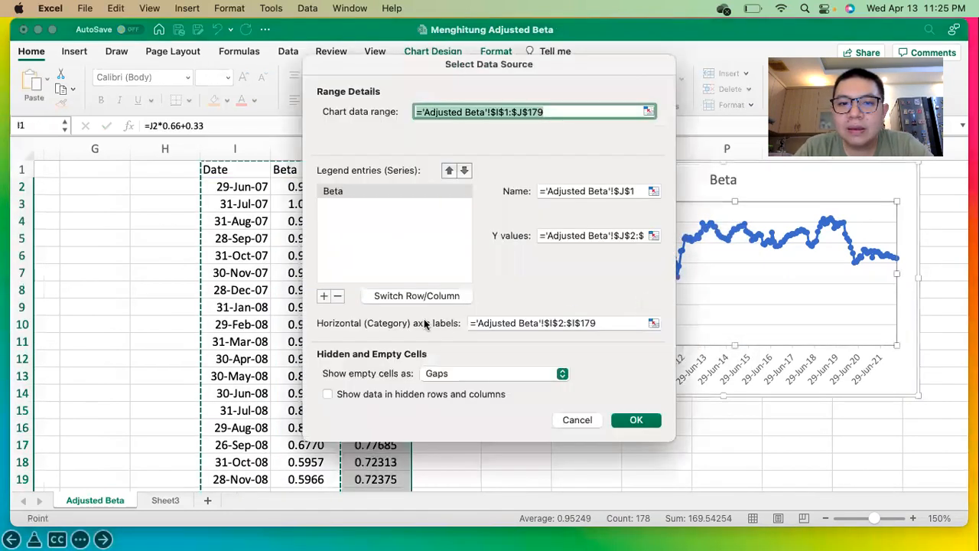
{"action": "left_click", "coordinate": [323, 295]}
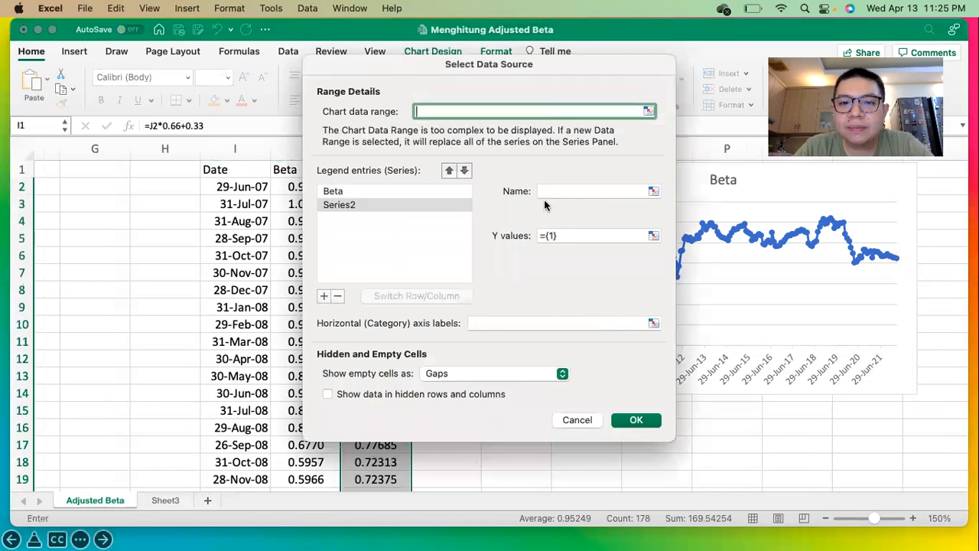
{"action": "left_click", "coordinate": [651, 237]}
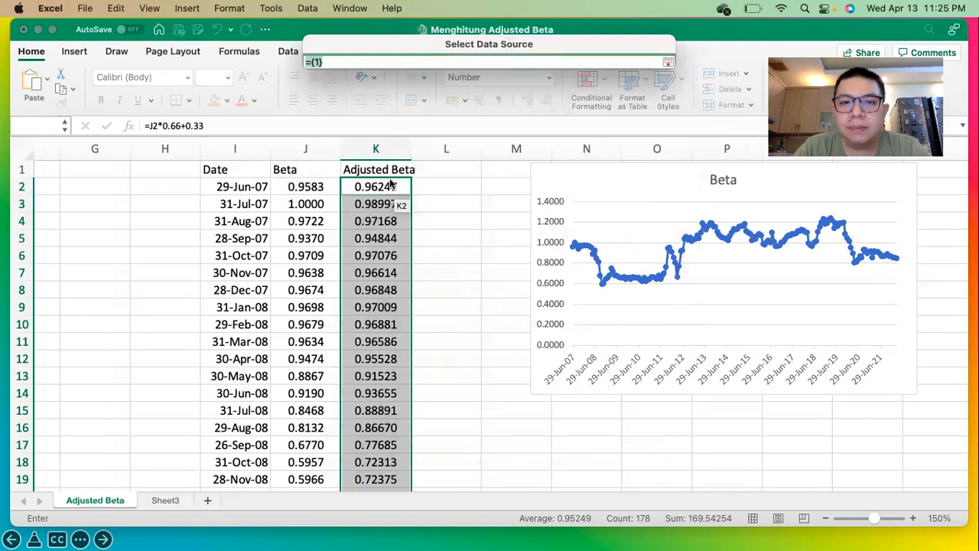
{"action": "left_click", "coordinate": [390, 184]}
{"action": "key", "text": "BackSpace"}
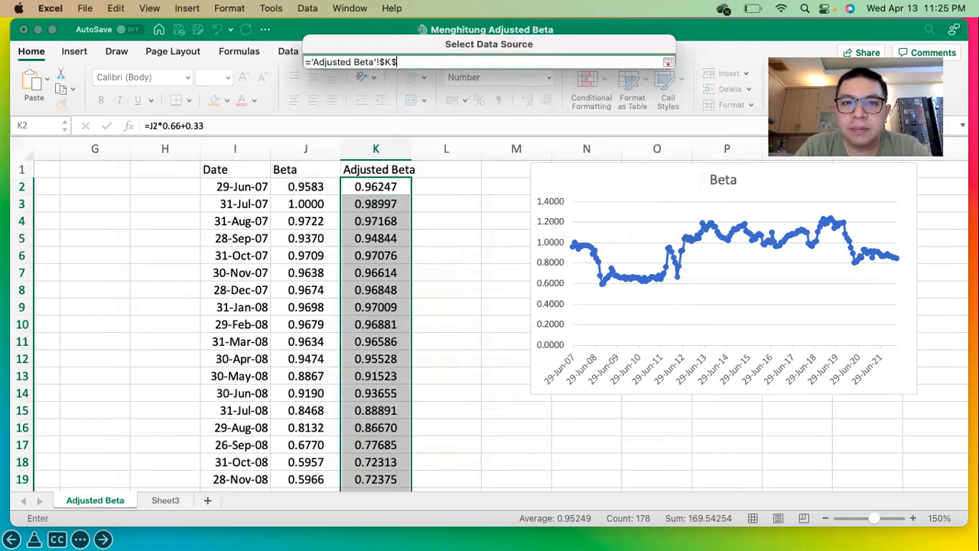
{"action": "key", "text": "BackSpace"}
{"action": "key", "text": "BackSpace"}
{"action": "key", "text": "BackSpace"}
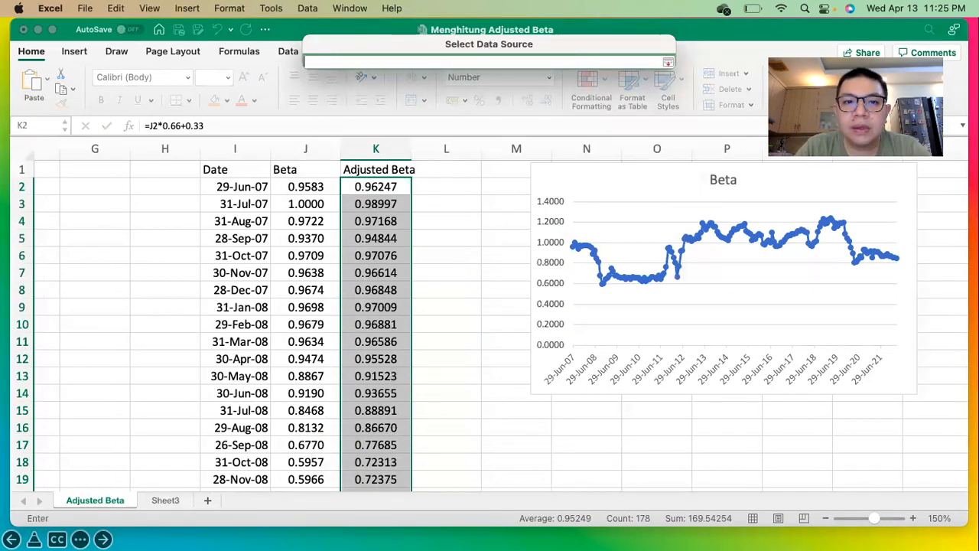
{"action": "left_click_drag", "start_coordinate": [380, 183], "coordinate": [382, 430]}
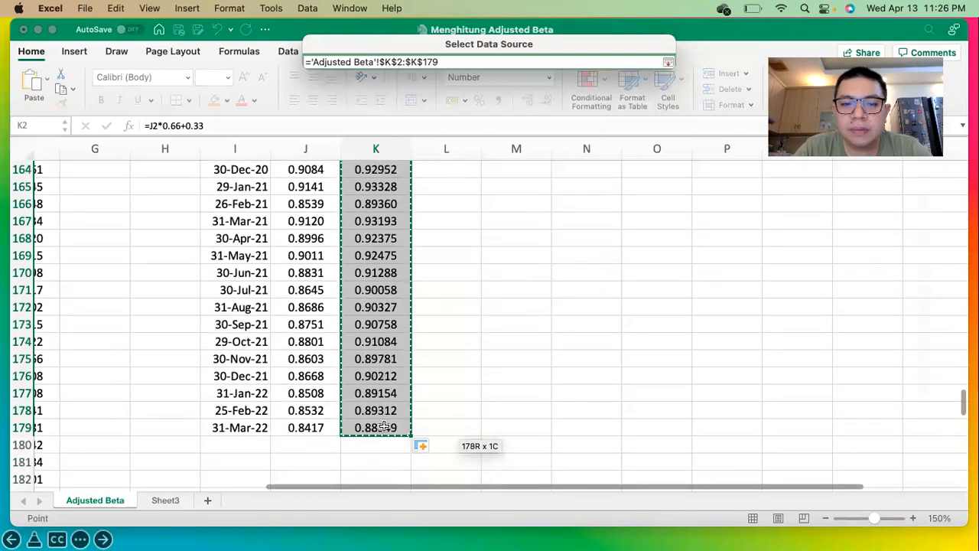
{"action": "scroll", "coordinate": [382, 344], "scroll_direction": "up", "scroll_amount": 10}
{"action": "key", "text": "Return"}
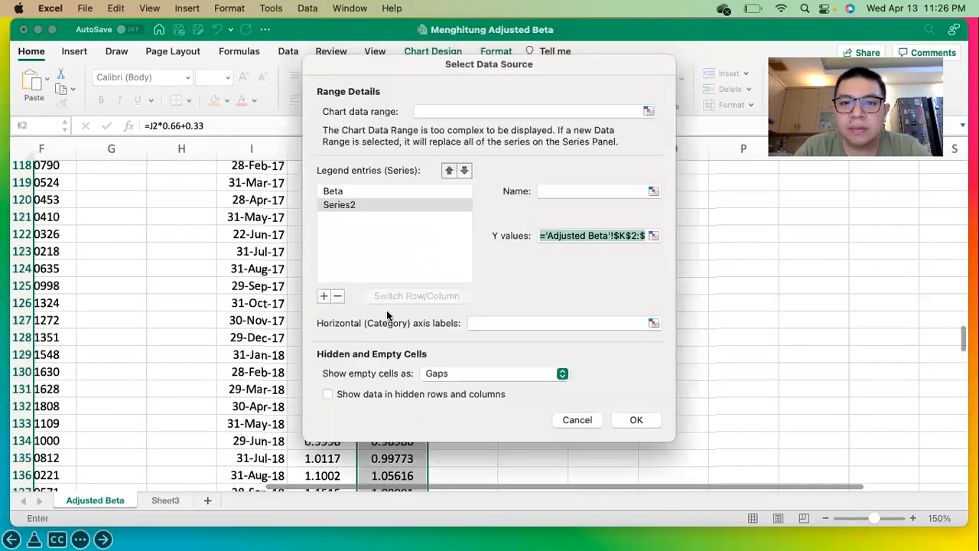
{"action": "left_click", "coordinate": [653, 322]}
{"action": "scroll", "coordinate": [382, 245], "scroll_direction": "up", "scroll_amount": 5}
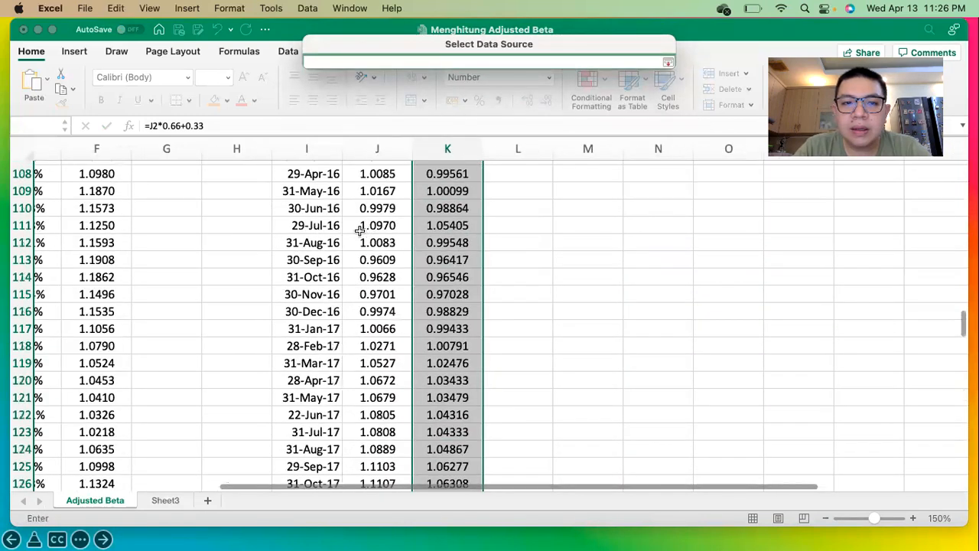
{"action": "scroll", "coordinate": [360, 229], "scroll_direction": "left", "scroll_amount": 2}
{"action": "scroll", "coordinate": [360, 229], "scroll_direction": "up", "scroll_amount": 20}
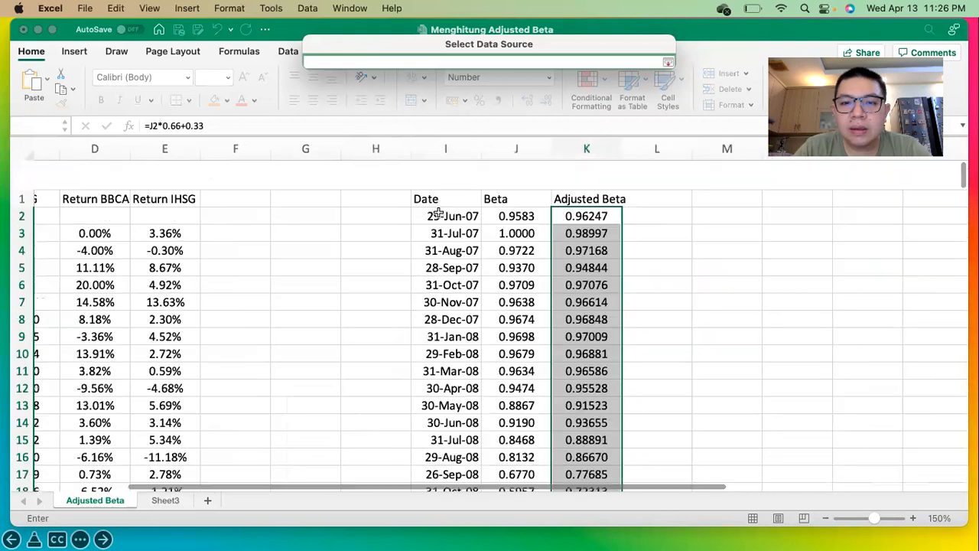
{"action": "key", "text": "Escape"}
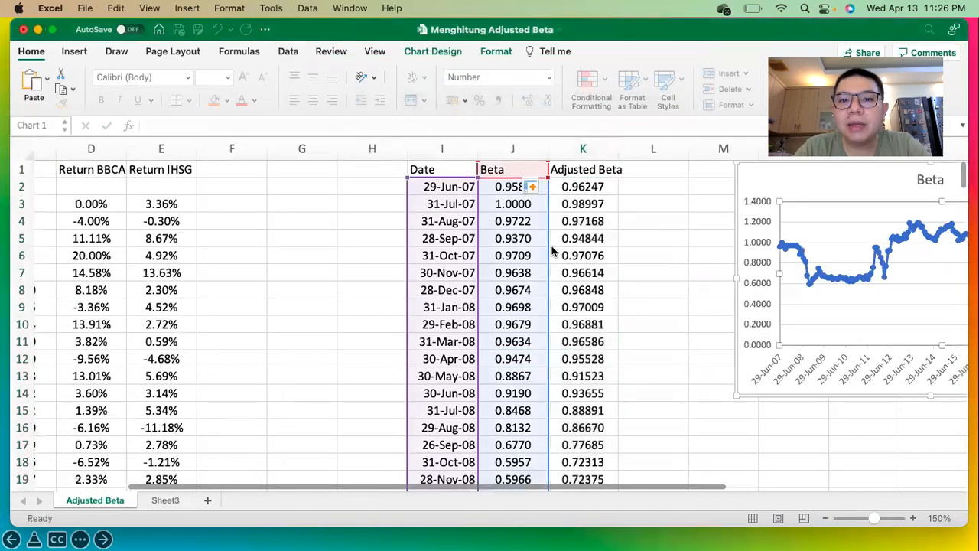
Step: Replace the Beta chart with a 2-D line chart with markers plotting the Date, Beta and Adjusted Beta data in I1:K179
{"action": "scroll", "coordinate": [630, 245], "scroll_direction": "right", "scroll_amount": 3}
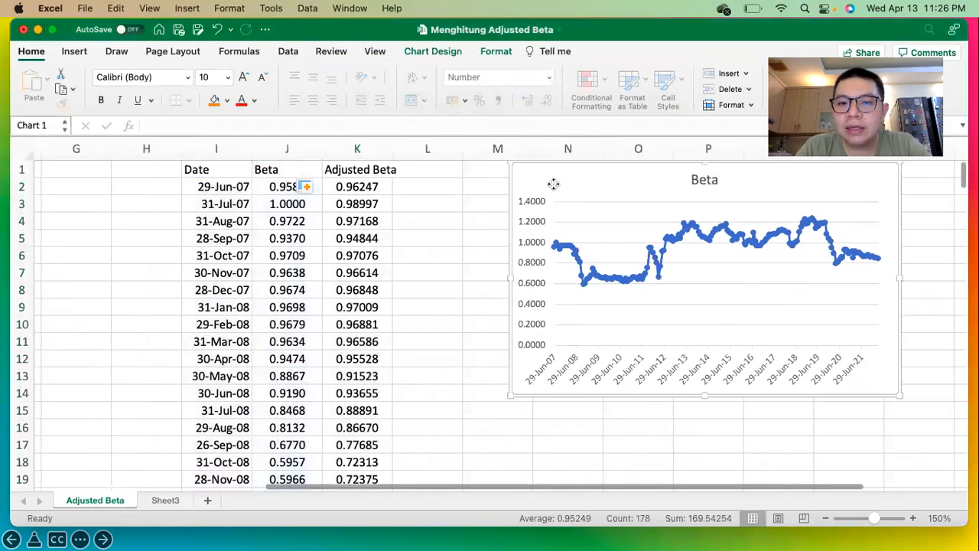
{"action": "key", "text": "Delete"}
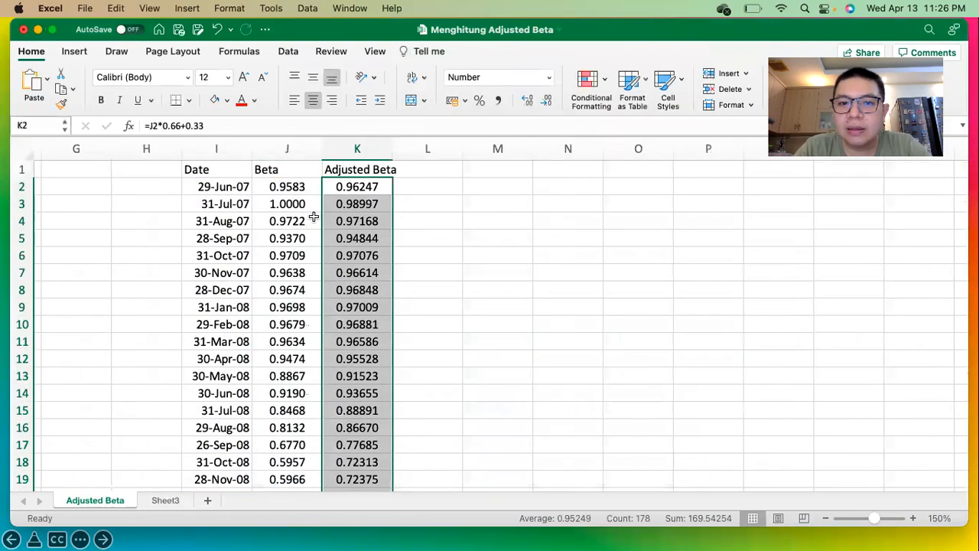
{"action": "left_click", "coordinate": [221, 169]}
{"action": "key", "text": "super+a"}
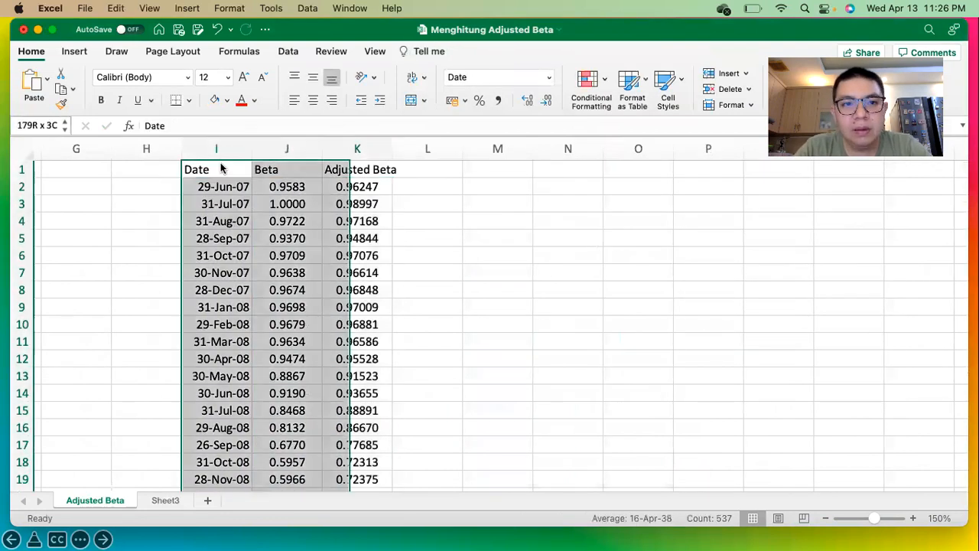
{"action": "left_click", "coordinate": [74, 52]}
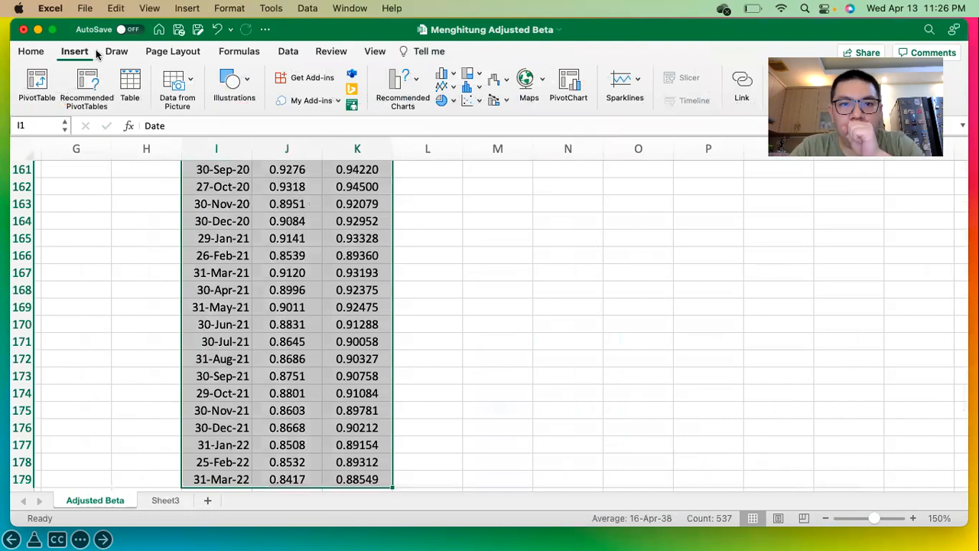
{"action": "left_click", "coordinate": [441, 85]}
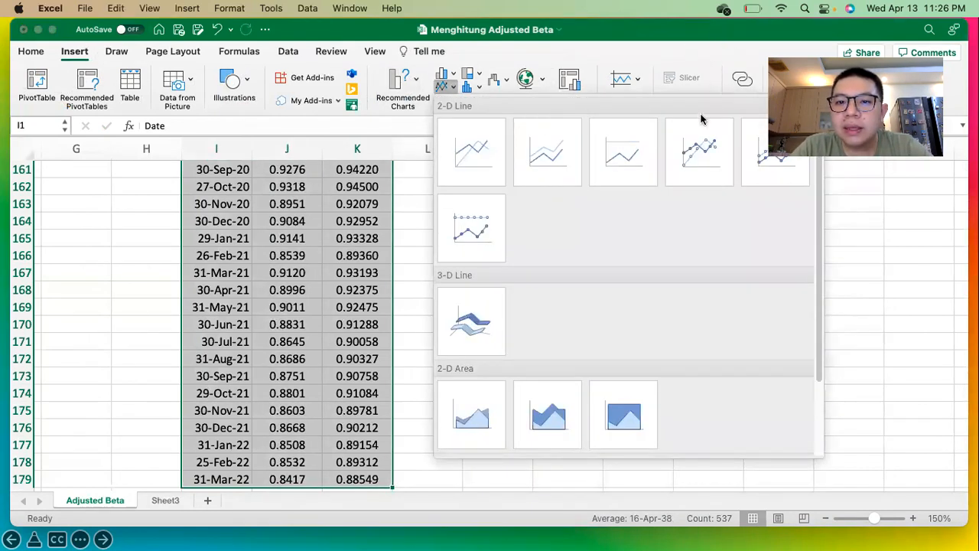
{"action": "left_click", "coordinate": [690, 152]}
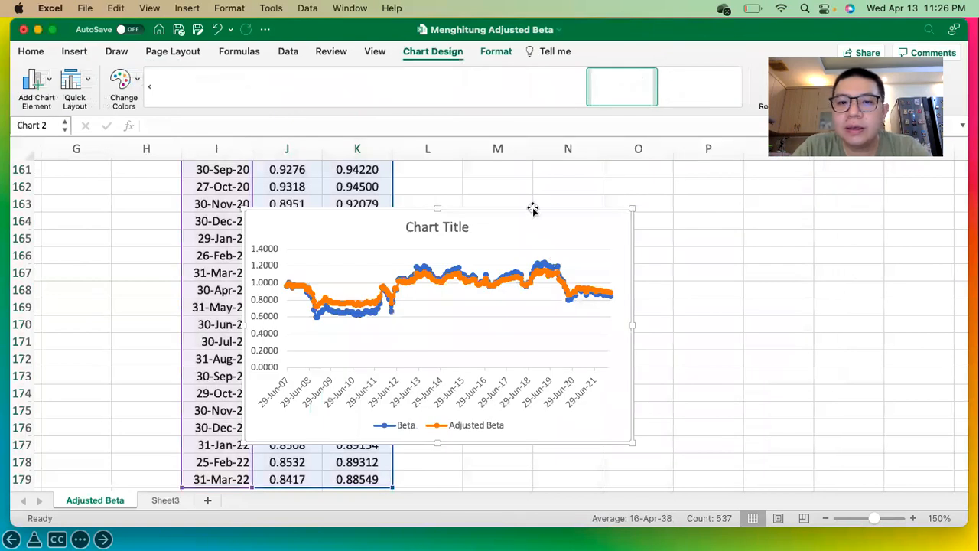
Step: Move the new chart up beside the data, clear of column K, with its upper edge at about row 117
{"action": "left_click_drag", "start_coordinate": [531, 210], "coordinate": [564, 163]}
{"action": "scroll", "coordinate": [543, 194], "scroll_direction": "up", "scroll_amount": 5}
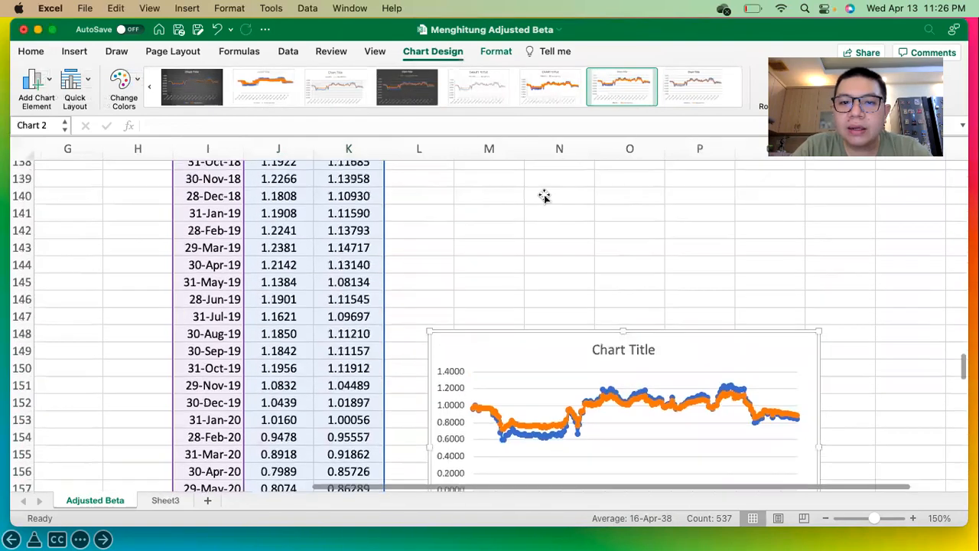
{"action": "left_click_drag", "start_coordinate": [528, 335], "coordinate": [520, 175]}
{"action": "scroll", "coordinate": [508, 228], "scroll_direction": "up", "scroll_amount": 3}
{"action": "left_click_drag", "start_coordinate": [508, 265], "coordinate": [509, 222]}
{"action": "scroll", "coordinate": [508, 224], "scroll_direction": "up", "scroll_amount": 5}
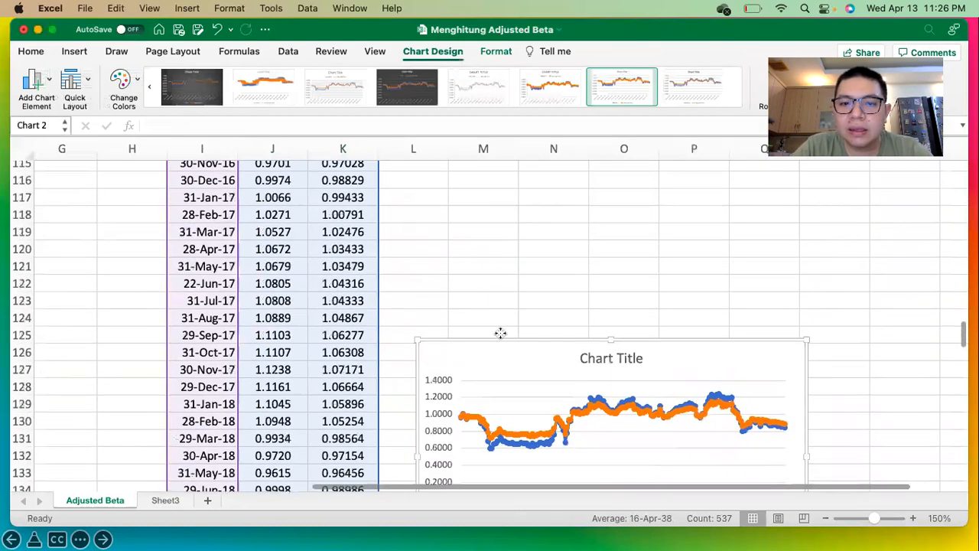
{"action": "double_click", "coordinate": [498, 340]}
{"action": "left_click_drag", "start_coordinate": [498, 340], "coordinate": [498, 196]}
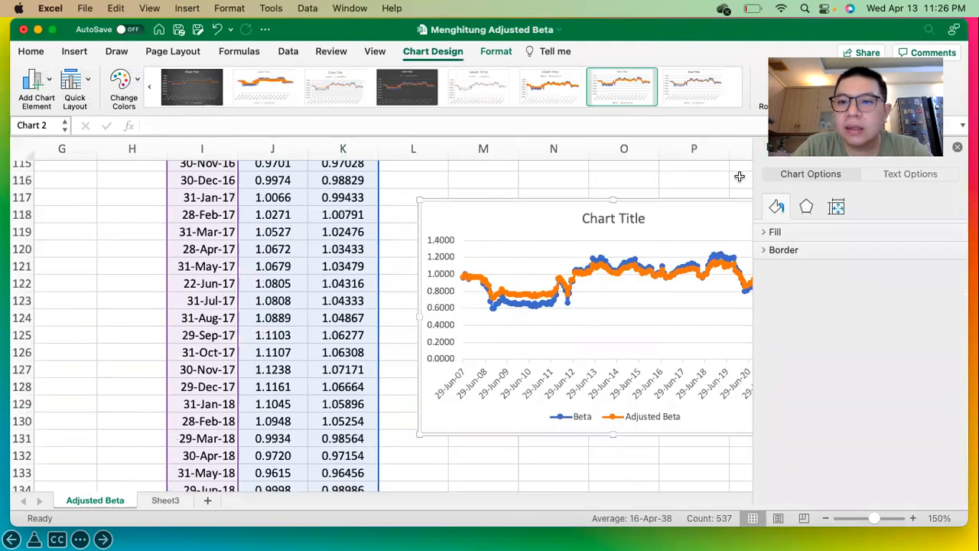
{"action": "left_click", "coordinate": [957, 147]}
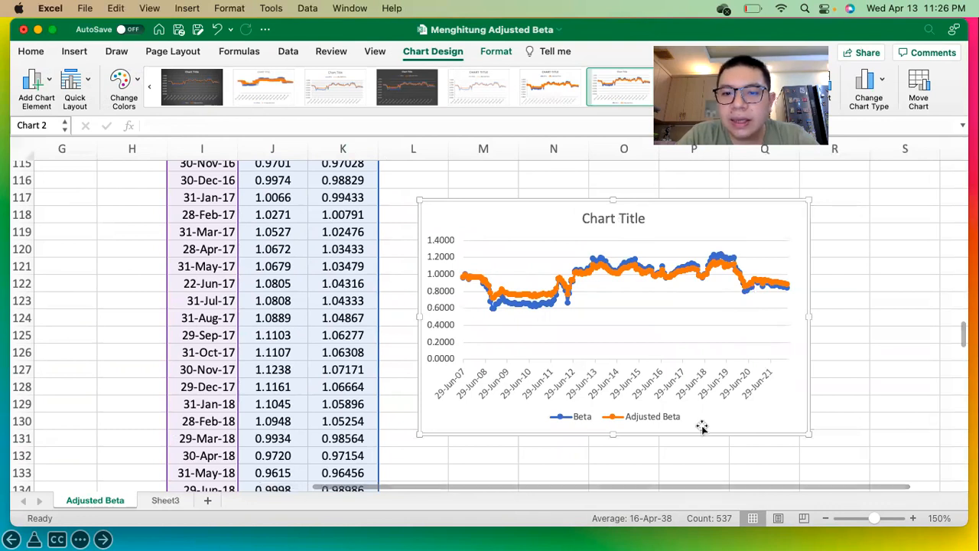
Step: Set the minimum bound of the chart's vertical axis to 0.4 and close the axis formatting options
{"action": "mouse_move", "coordinate": [499, 309]}
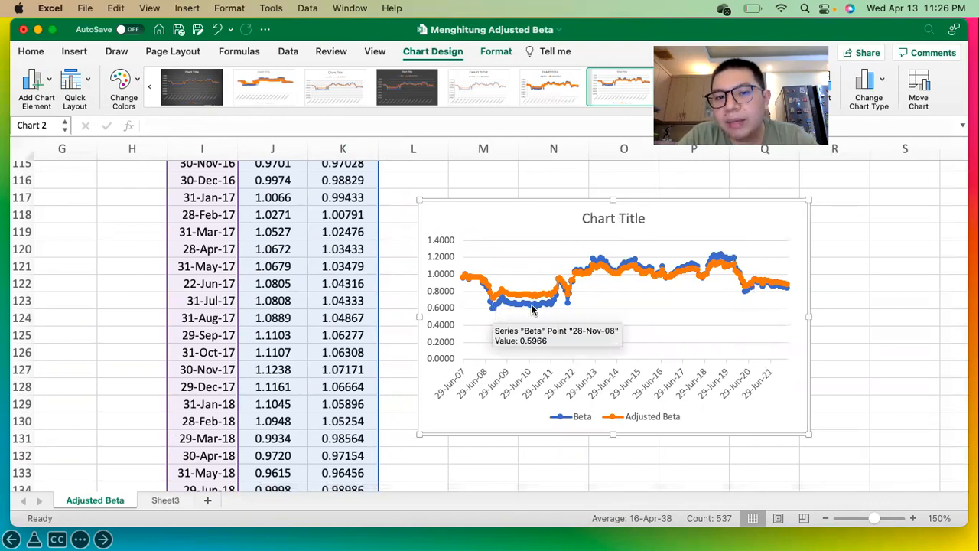
{"action": "mouse_move", "coordinate": [538, 308]}
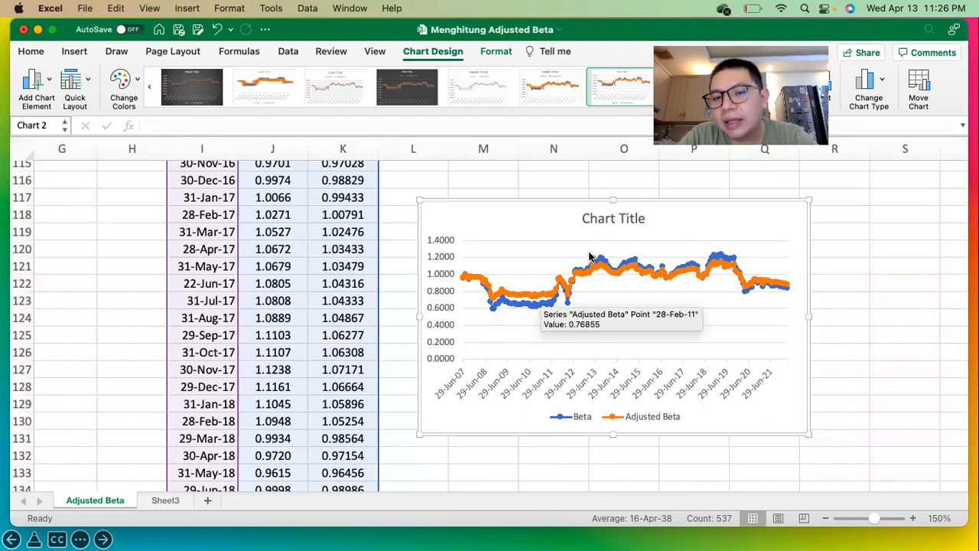
{"action": "mouse_move", "coordinate": [597, 266]}
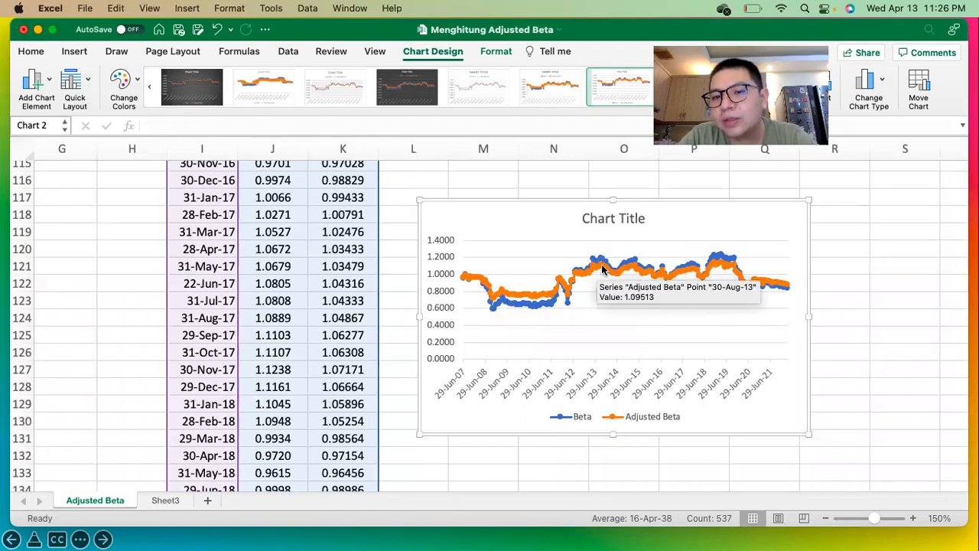
{"action": "left_click", "coordinate": [444, 327]}
{"action": "right_click", "coordinate": [443, 328]}
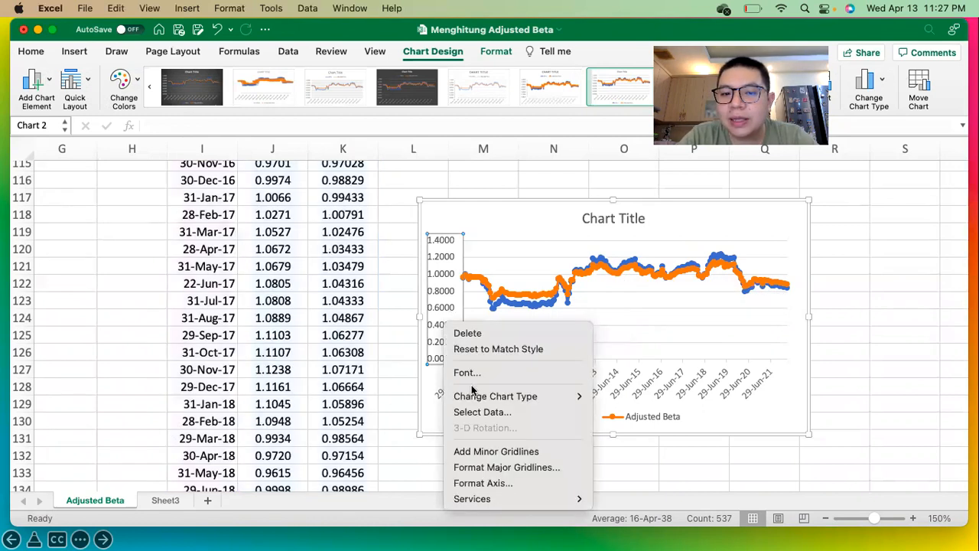
{"action": "left_click", "coordinate": [491, 485]}
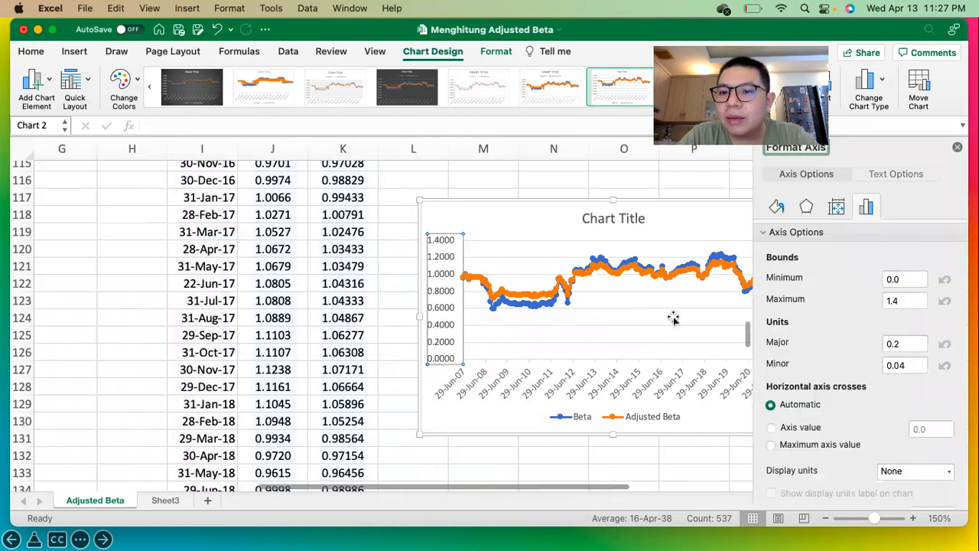
{"action": "left_click", "coordinate": [909, 280]}
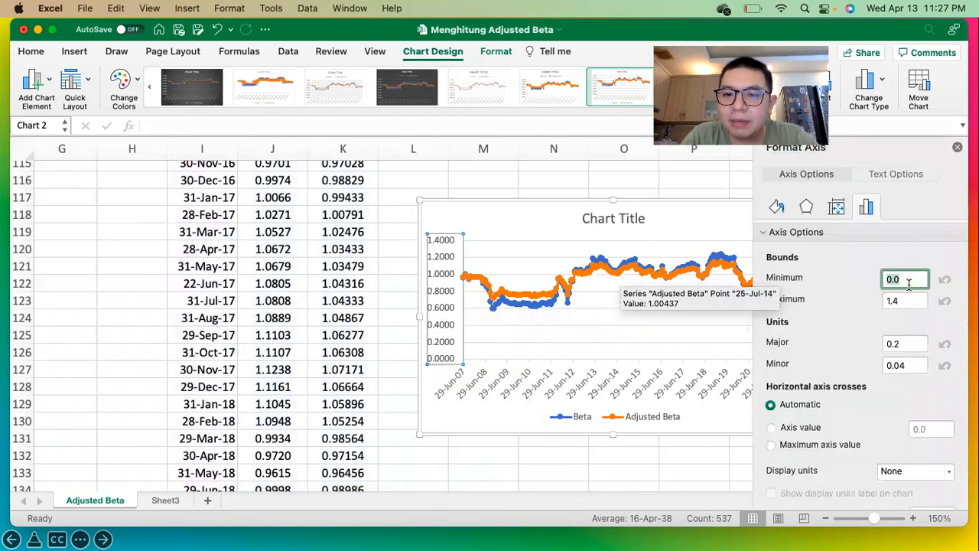
{"action": "type", "text": "0.4"}
{"action": "key", "text": "Return"}
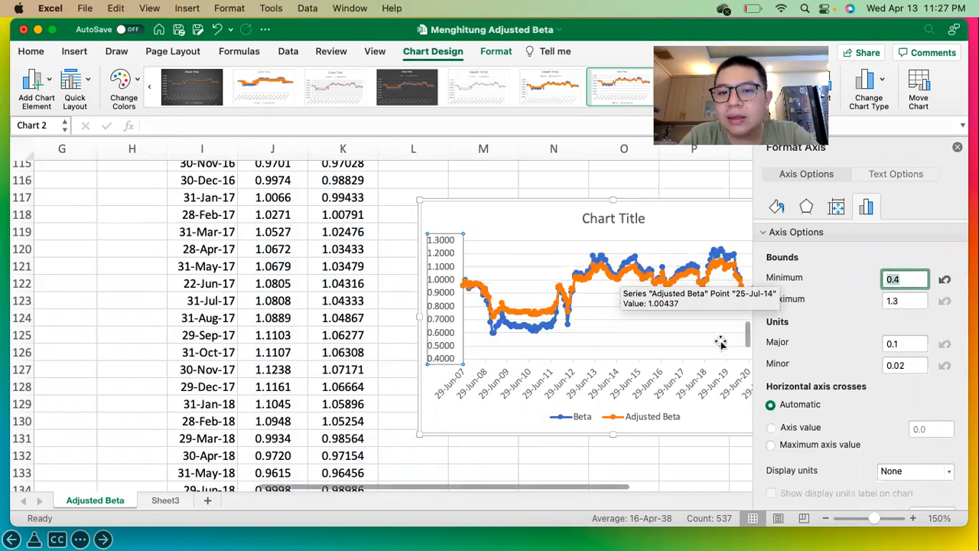
{"action": "left_click", "coordinate": [554, 470]}
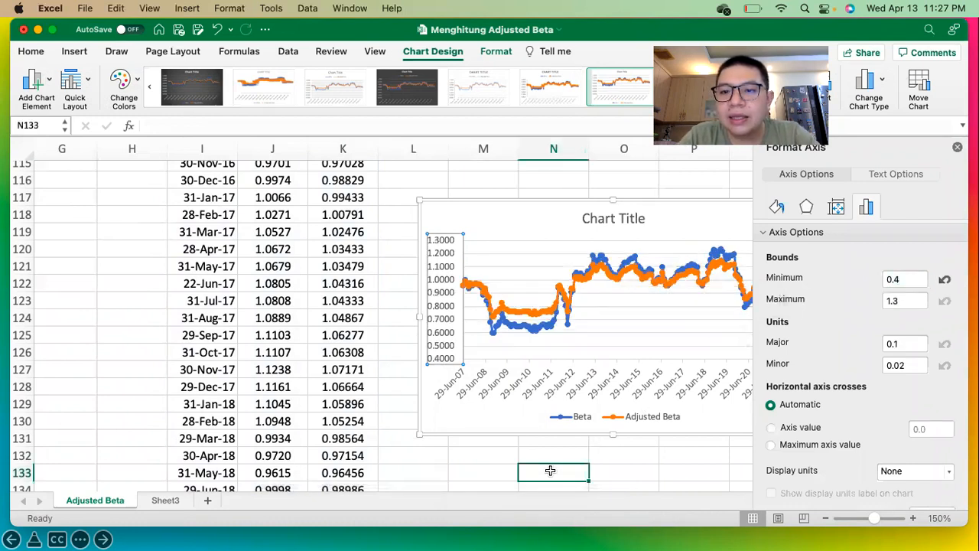
{"action": "scroll", "coordinate": [554, 321], "scroll_direction": "right", "scroll_amount": 2}
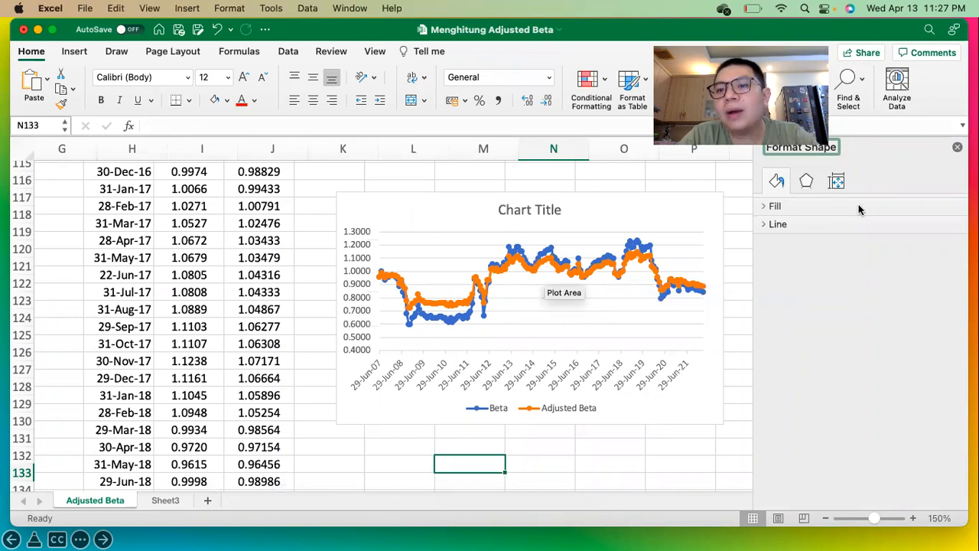
{"action": "left_click", "coordinate": [957, 147]}
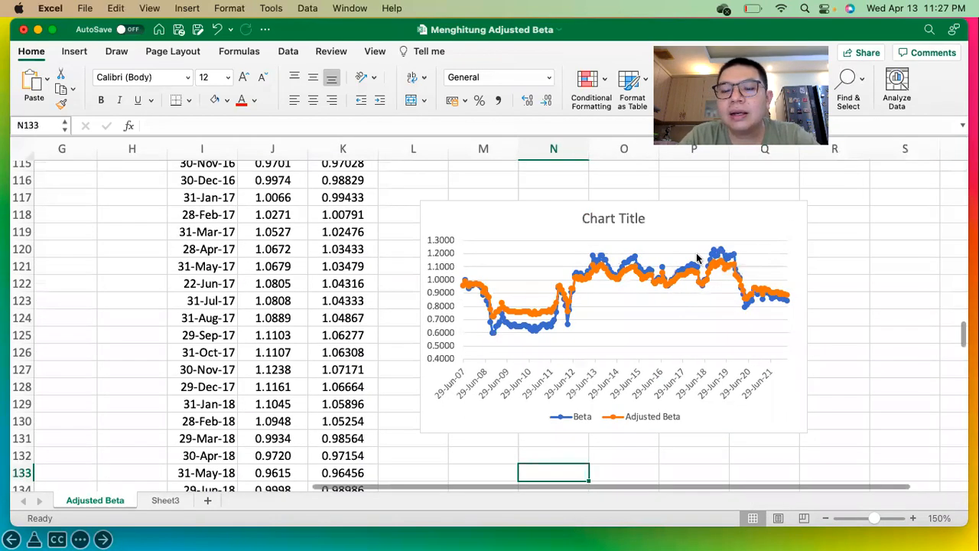